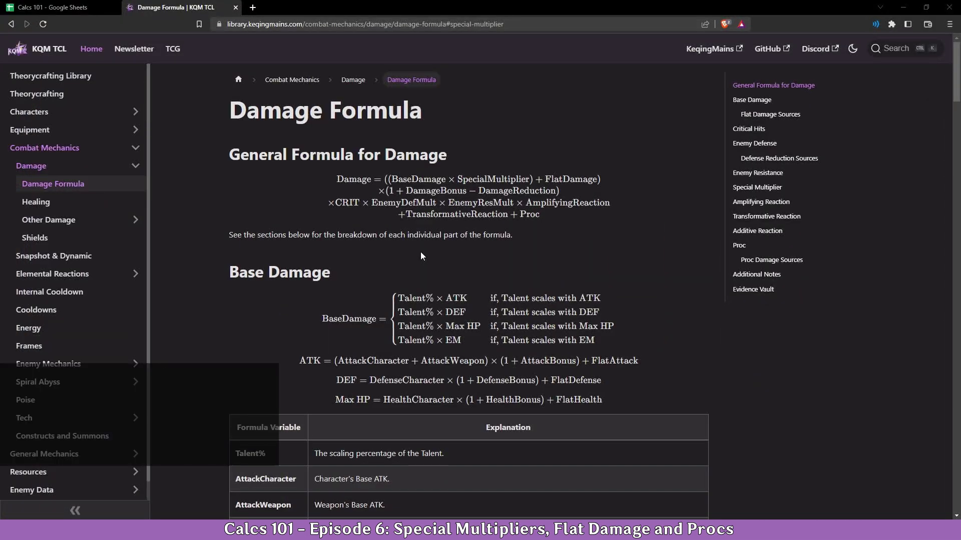
Step: Examine the SpecialMultiplier term and its place beside BaseDamage in the general damage formula
left_click_drag(457, 178, 480, 176)
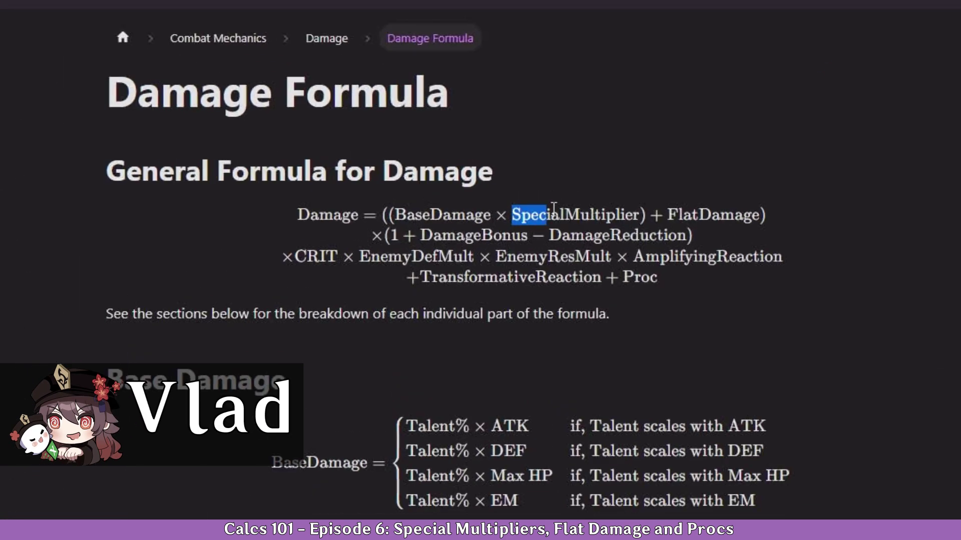
left_click_drag(553, 207, 653, 214)
left_click(499, 211)
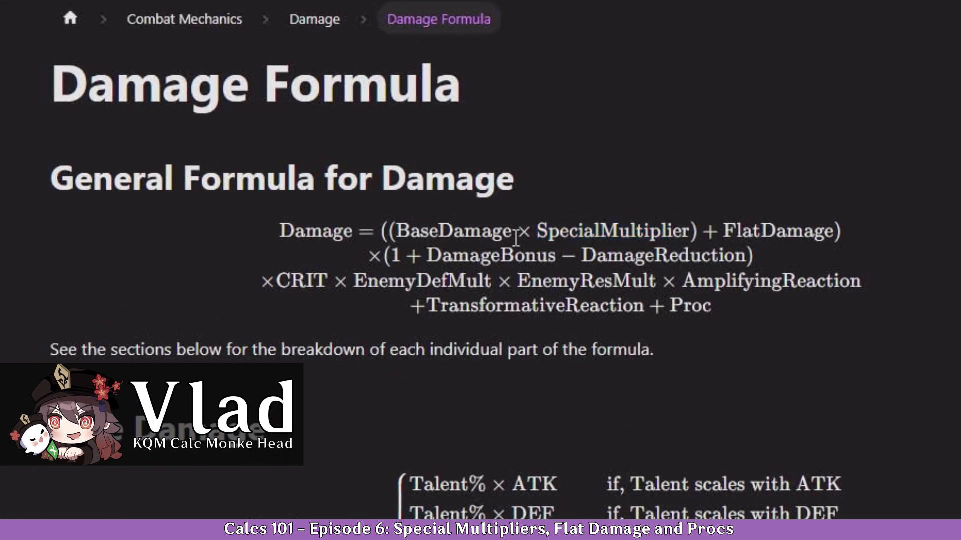
mouse_move(506, 231)
left_mouse_down()
mouse_move(440, 231)
mouse_move(511, 227)
left_mouse_up()
left_click(500, 326)
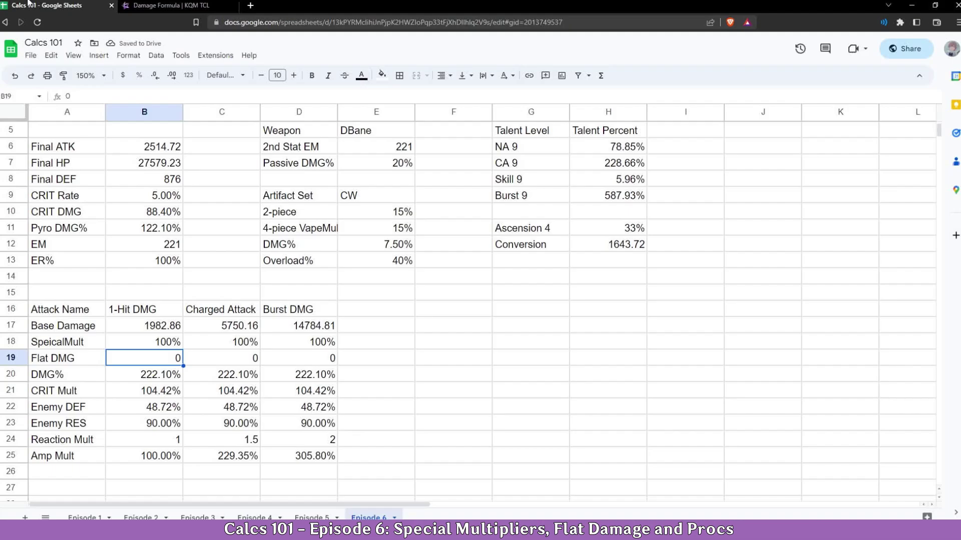
Step: In the Calcs 101 spreadsheet, set the special multiplier of the 1-Hit DMG attack to 156%
left_click_drag(83, 354, 128, 345)
left_click(139, 353)
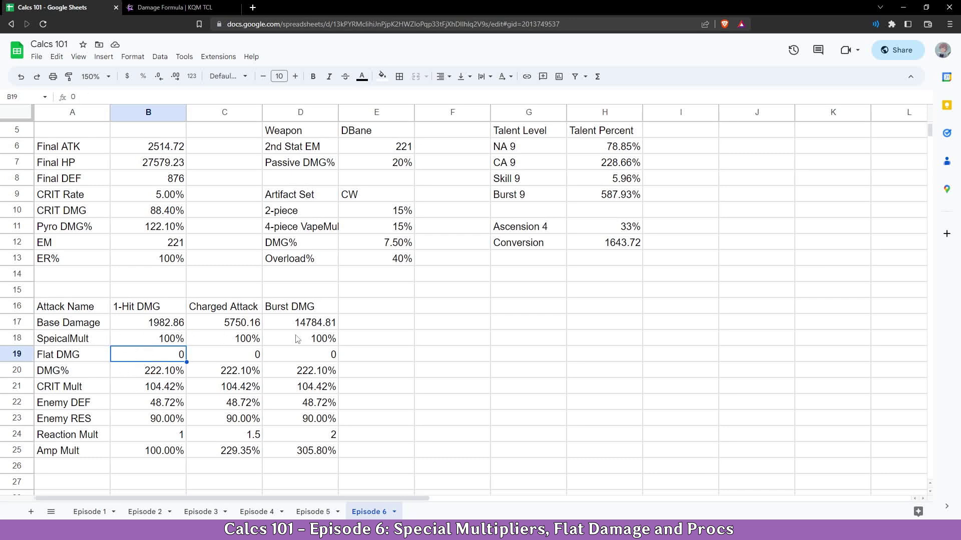
left_click(140, 342)
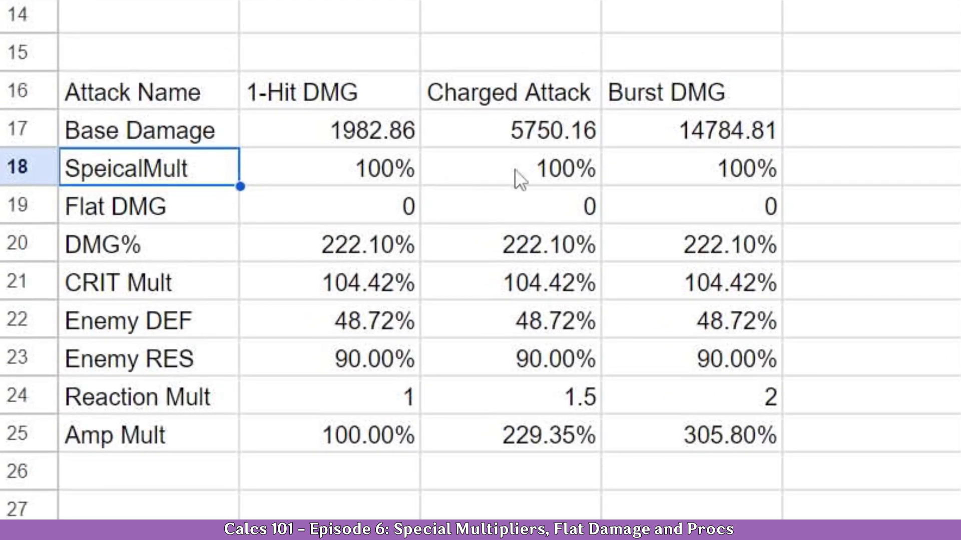
left_click(295, 340)
left_click(346, 176)
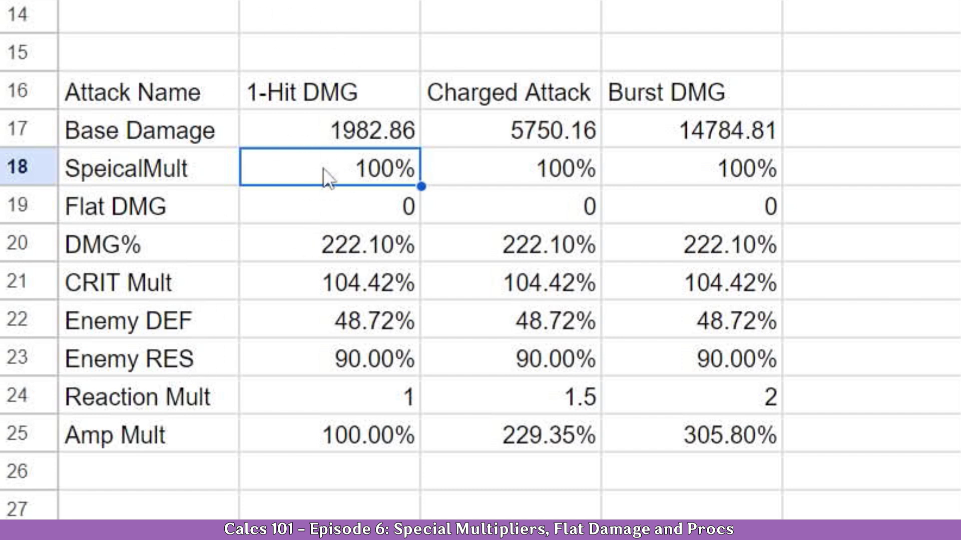
type("156")
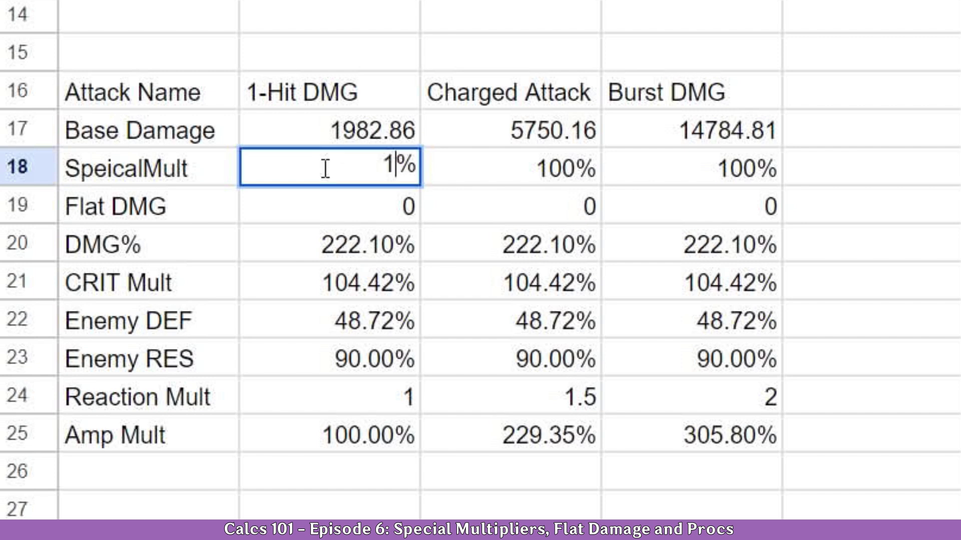
key("Return")
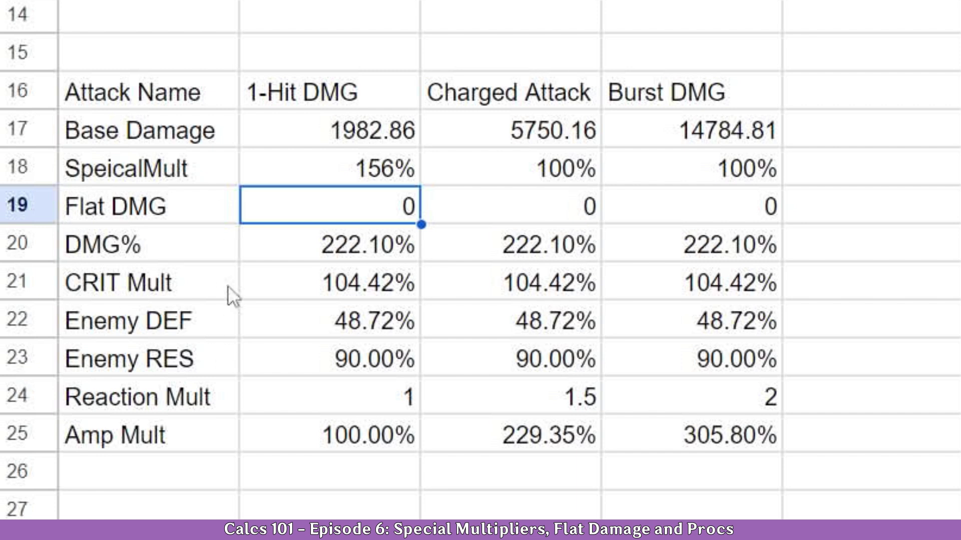
Step: Return the special multiplier of the 1-Hit DMG attack to 100%
left_click(354, 176)
type("100")
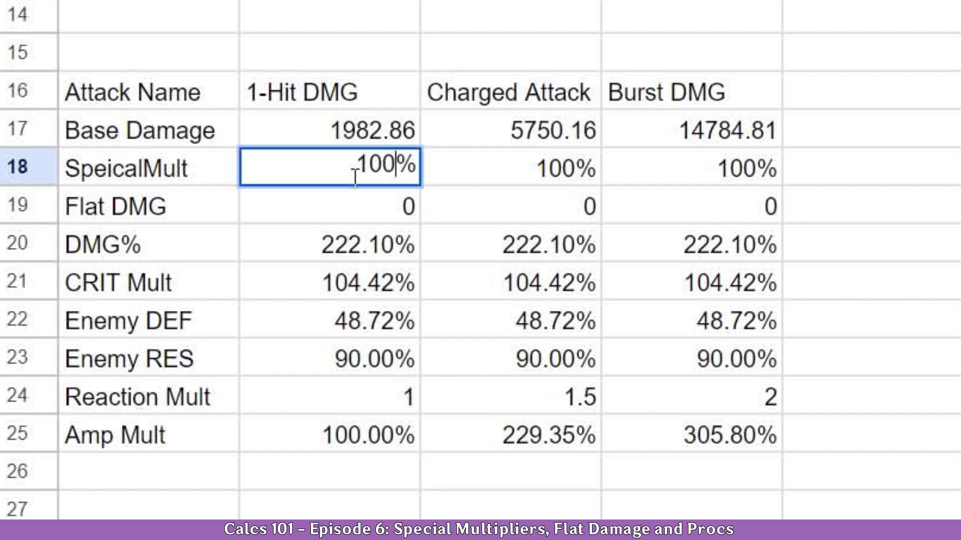
key("Return")
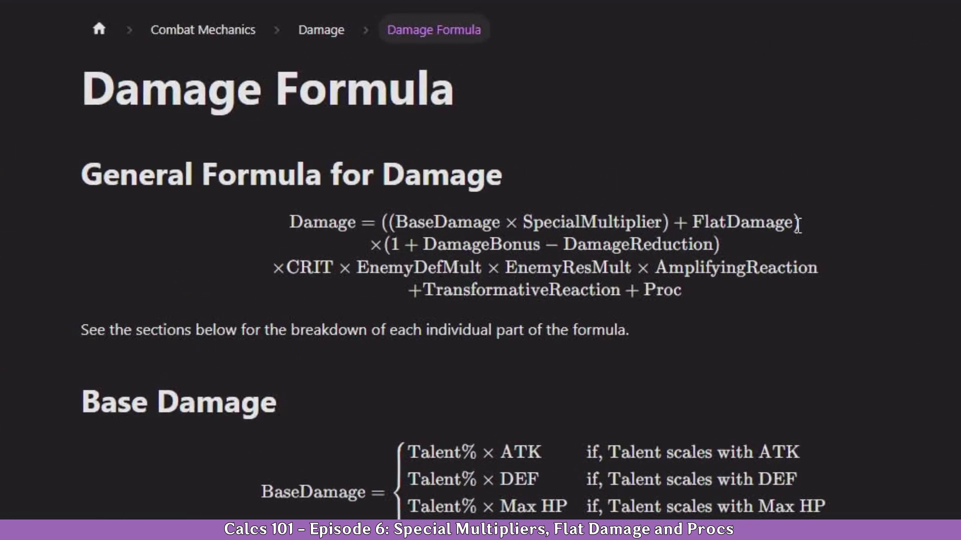
Step: Examine how FlatDamage adds to BaseDamage before the bonus, CRIT, enemy and reaction terms in the general damage formula
left_click_drag(797, 224, 690, 219)
left_click(698, 220)
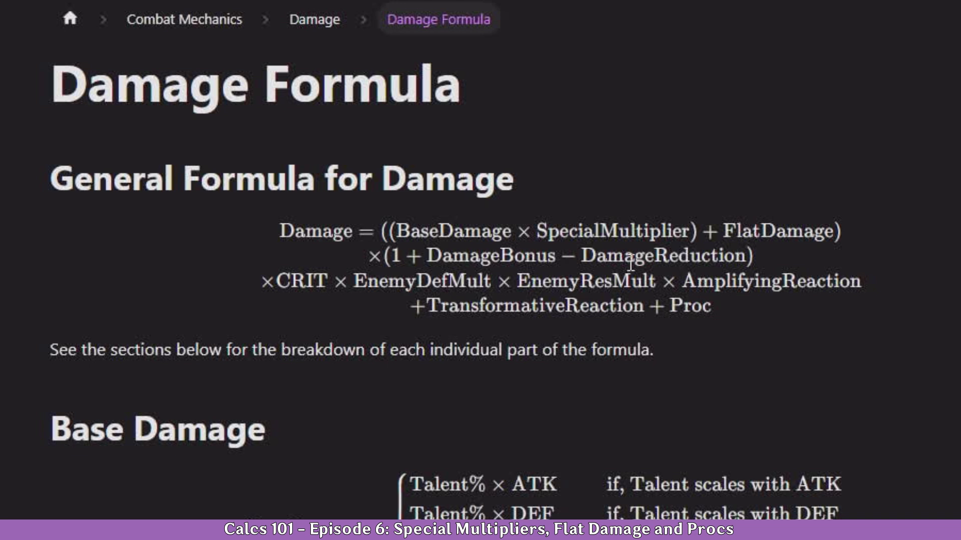
left_click_drag(396, 230, 513, 233)
left_click(512, 233)
left_click_drag(723, 231, 834, 232)
left_click(833, 233)
left_click_drag(371, 256, 745, 320)
left_click(749, 330)
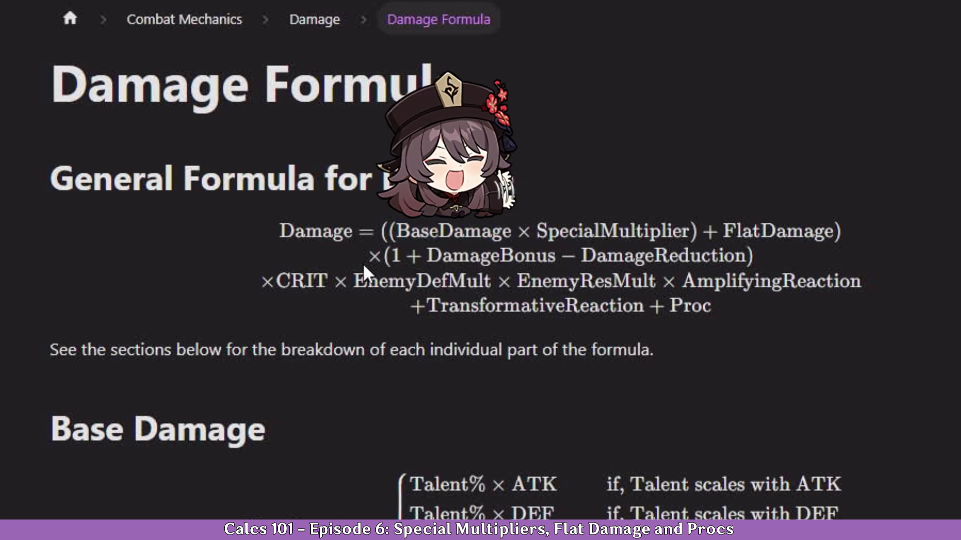
left_click_drag(398, 231, 511, 230)
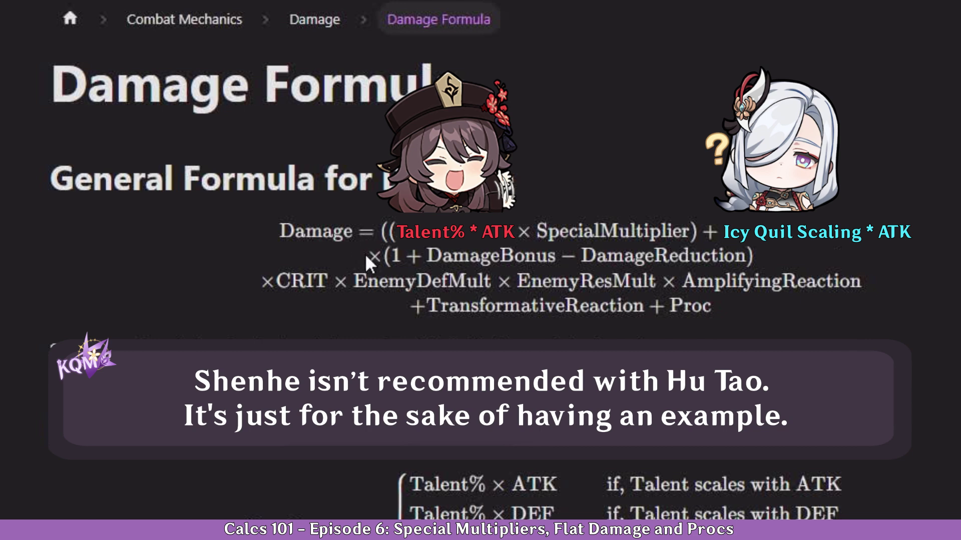
left_click_drag(367, 260, 735, 258)
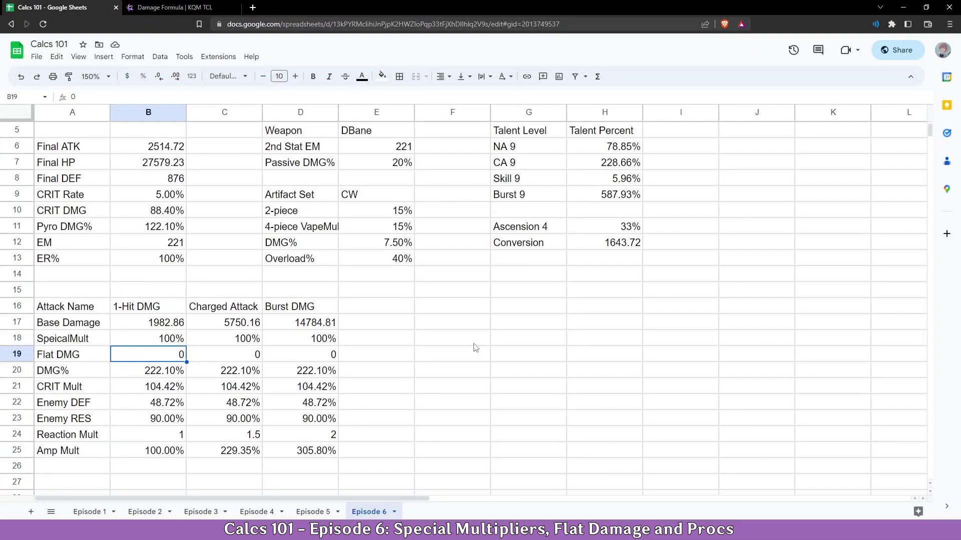
Step: Start a Shenhe block at F16 in the spreadsheet, with ATK 3000 in row 17 and a Skill% label in row 18
left_click(464, 305)
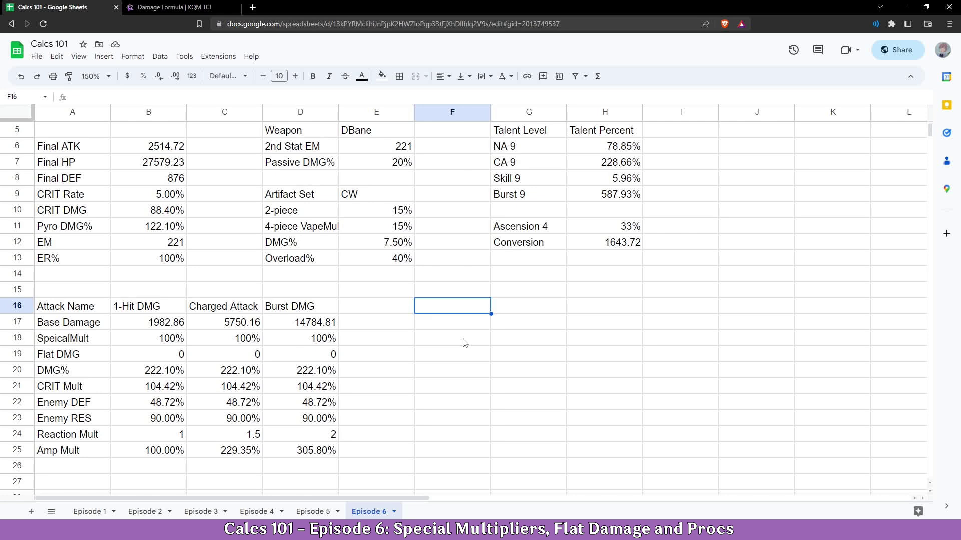
type("Shenhe")
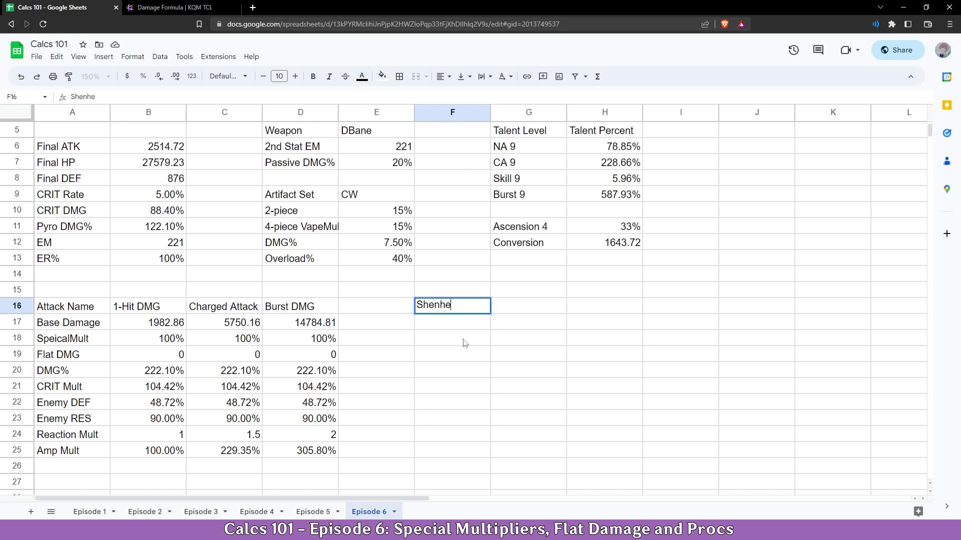
key("Return")
type("ATK")
key("Tab")
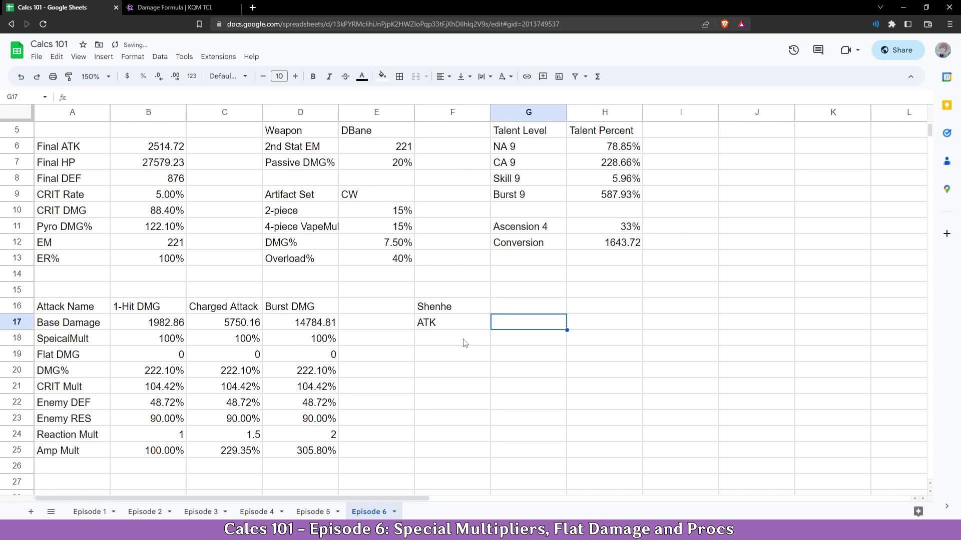
type("3000")
key("Return")
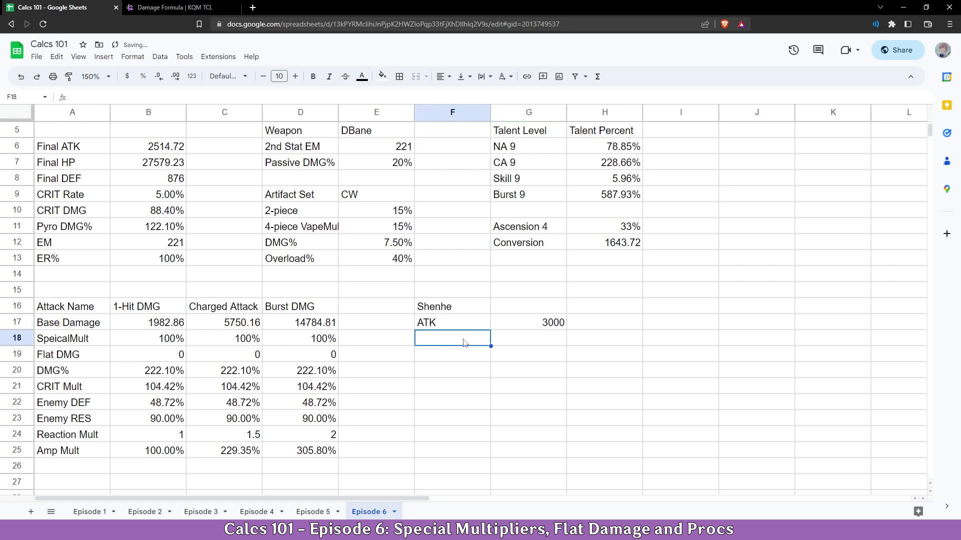
type("Skill")
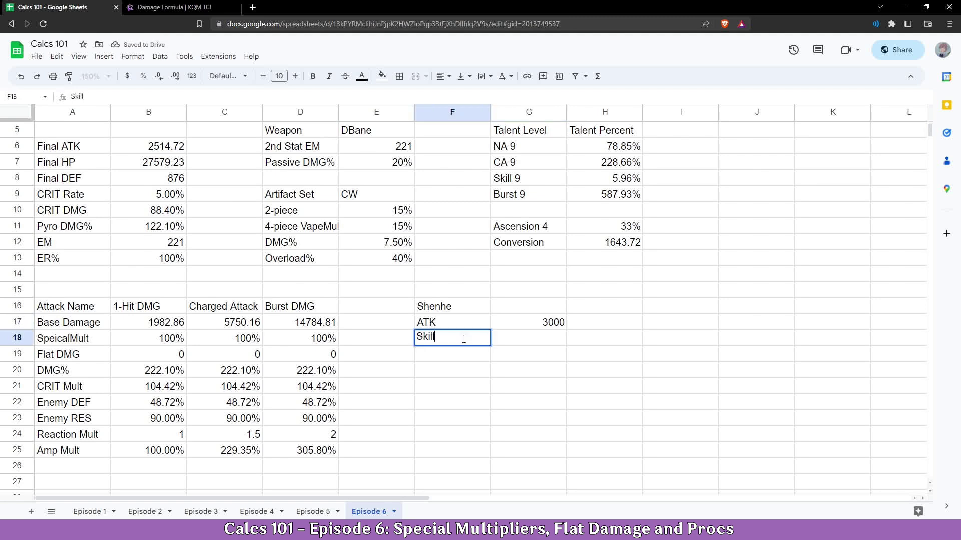
type("%")
key("Return")
Step: In the KQM library, open the Cryo character Shenhe in a new browser tab and show her Skill attack data
left_click(176, 7)
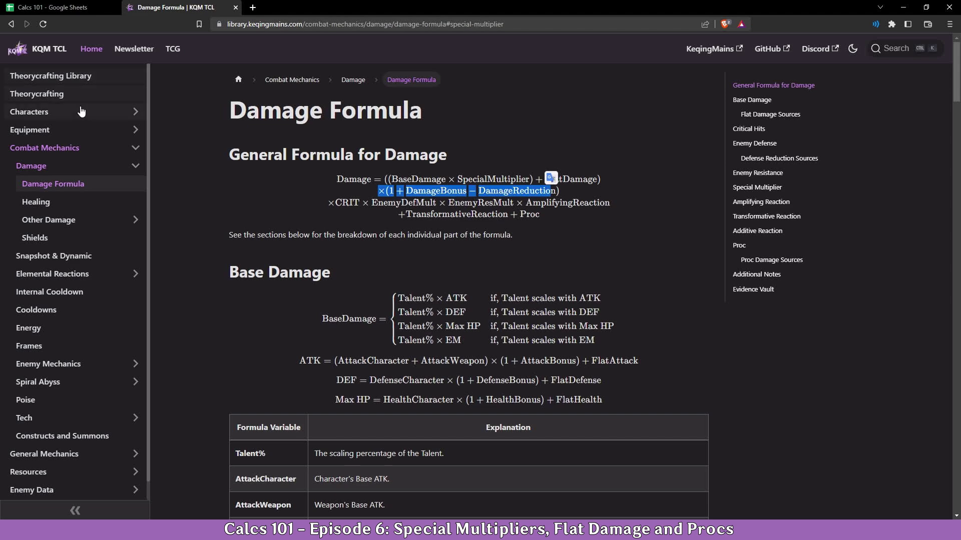
middle_click(82, 112)
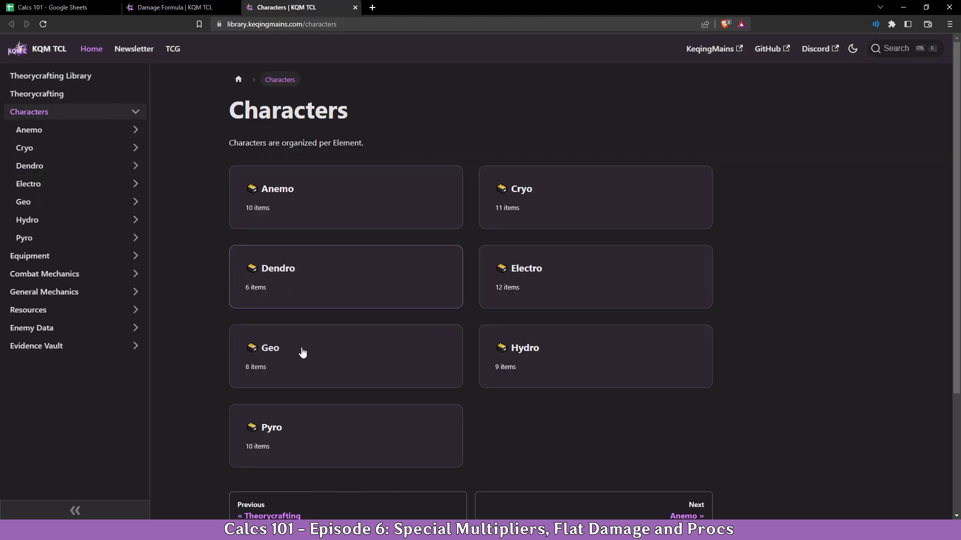
left_click(605, 197)
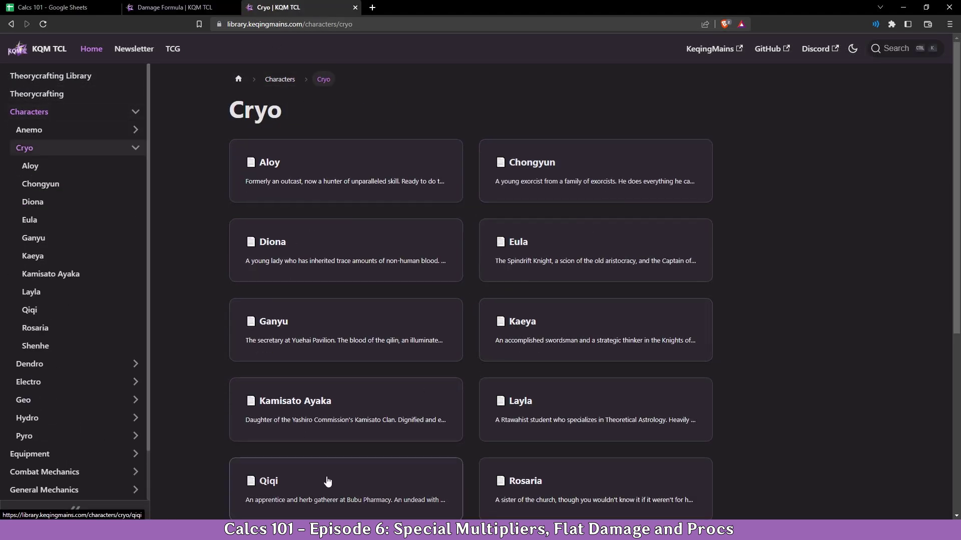
scroll(328, 481, "down", 2)
left_click(280, 459)
scroll(401, 248, "down", 6)
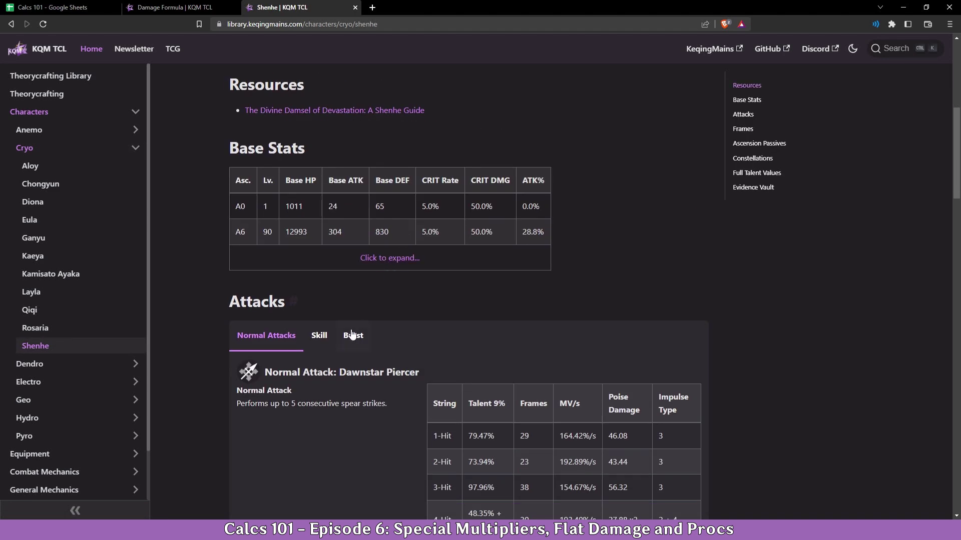
left_click(319, 335)
scroll(441, 354, "down", 2)
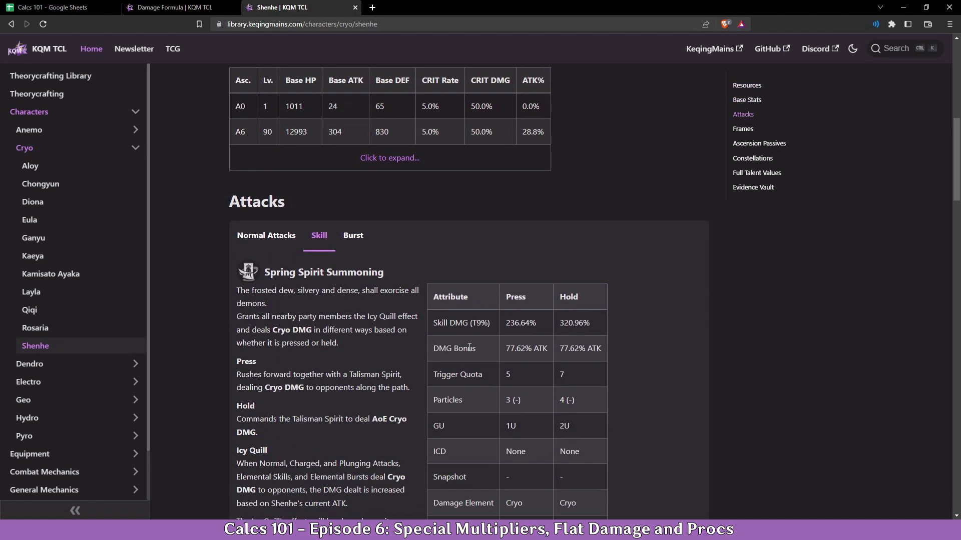
Step: Copy the 77.62% DMG Bonus value for the pressed skill into the spreadsheet's Skill% value cell G18
left_click_drag(509, 346, 531, 348)
key("ctrl+c")
left_click(511, 344)
key("ctrl+1")
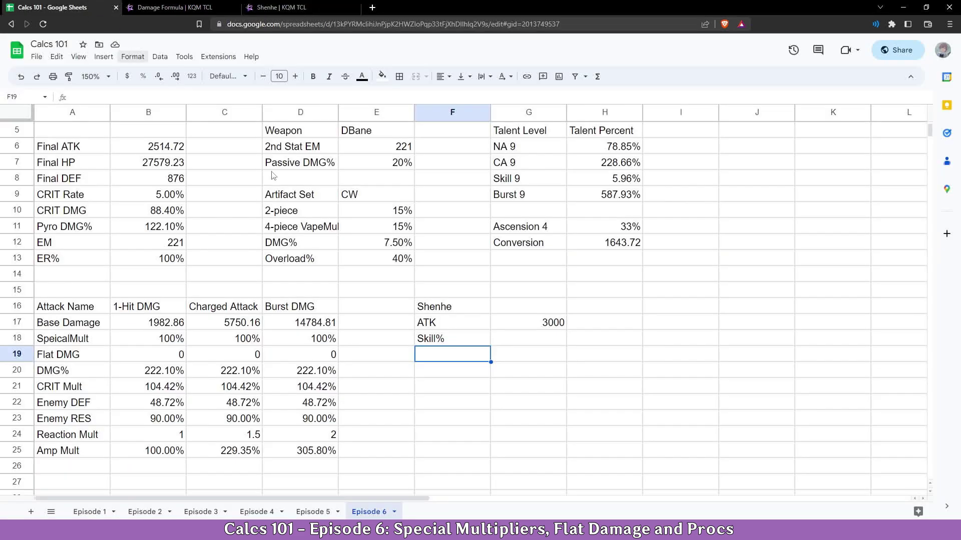
double_click(521, 341)
key("ctrl+v")
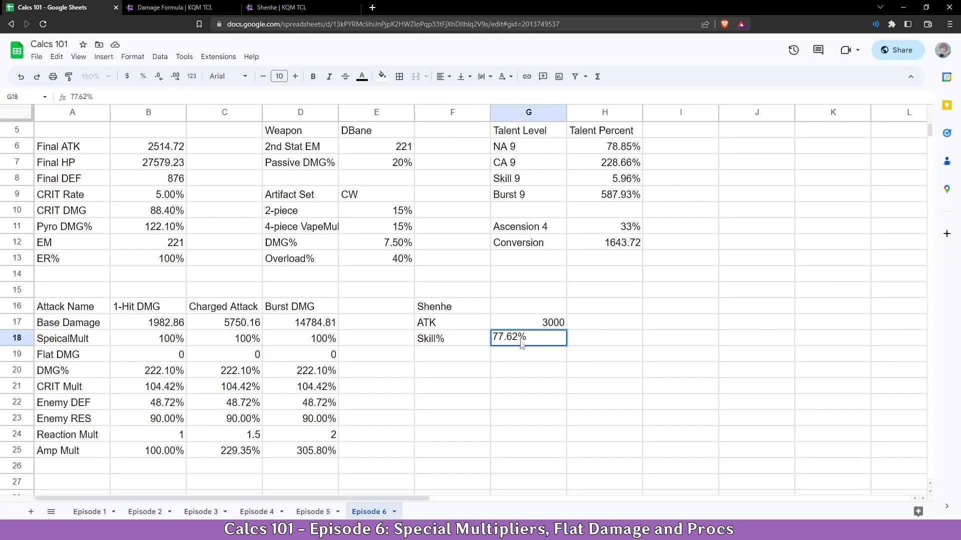
key("Return")
Step: Calculate Shenhe's flat damage in G19 by multiplying her ATK by her Skill% with =G17 * G18
type("=")
left_click(530, 324)
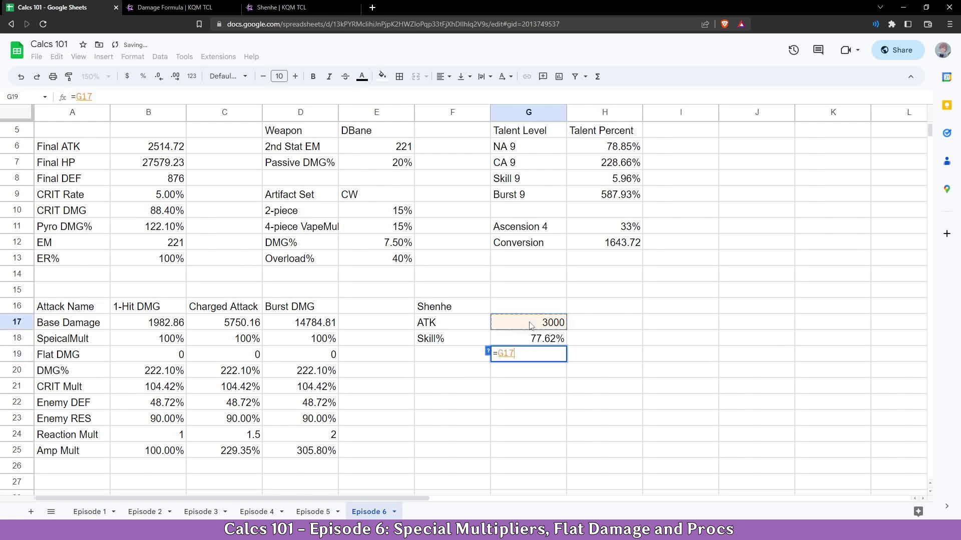
type("*")
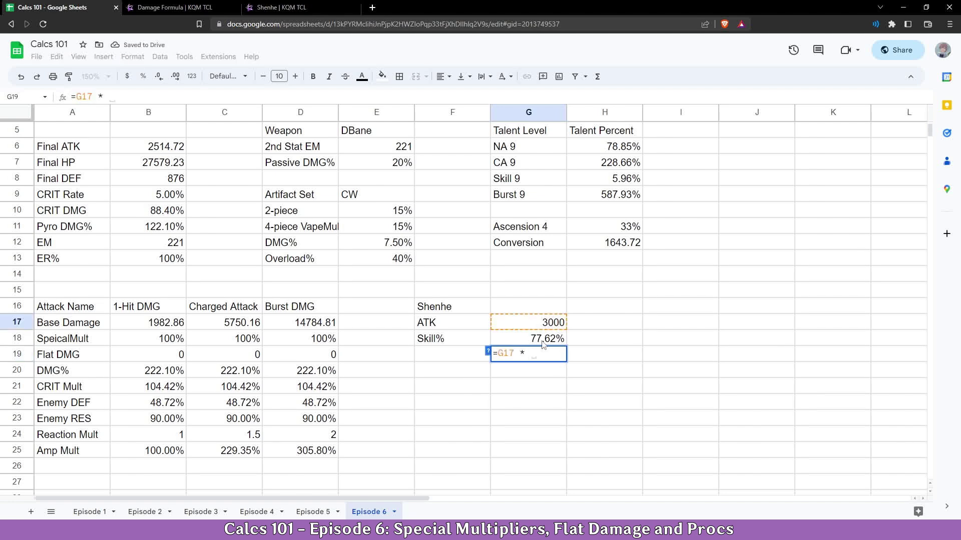
left_click(543, 343)
key("Return")
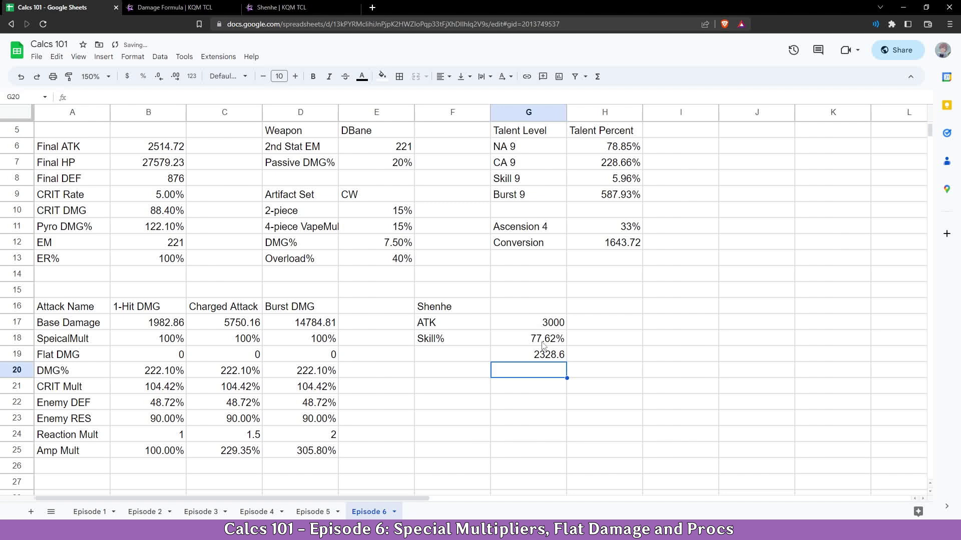
left_click(526, 358)
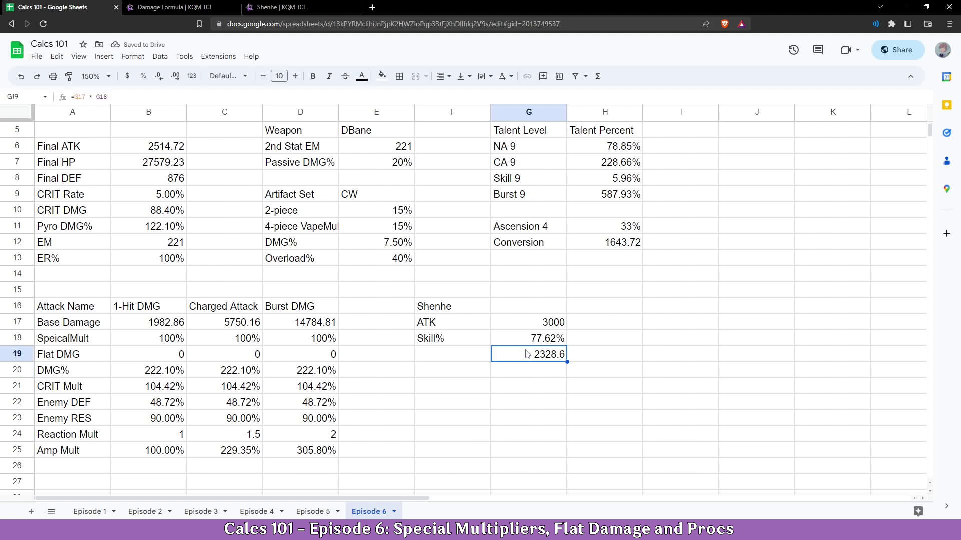
left_click(469, 354)
Step: Link the Flat DMG of the 1-Hit DMG attack in B19 to Shenhe's computed bonus with =G19
left_click(136, 326)
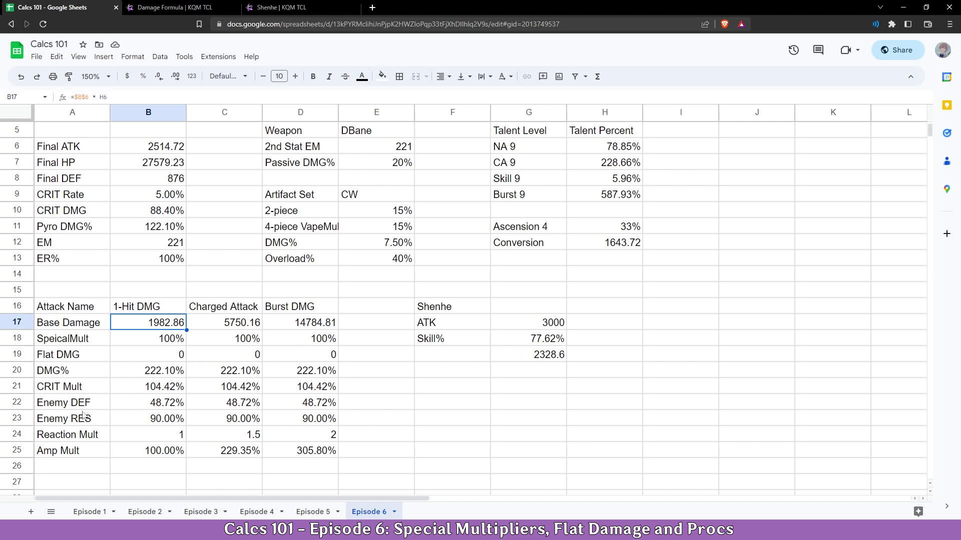
left_click(131, 354)
type("=")
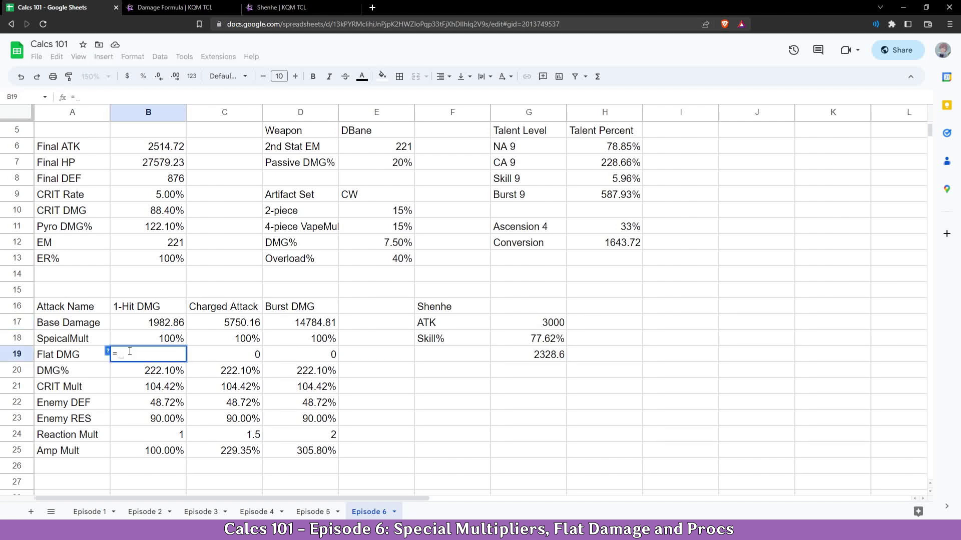
left_click(518, 354)
key("Return")
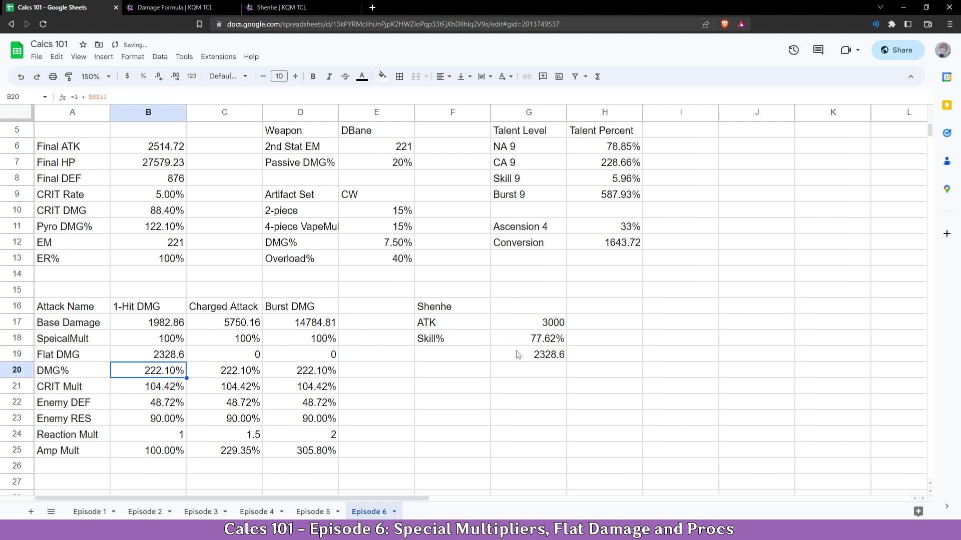
Step: Compare the base damage and the flat damage of the 1-Hit DMG attack
left_click(171, 326)
left_click(155, 362)
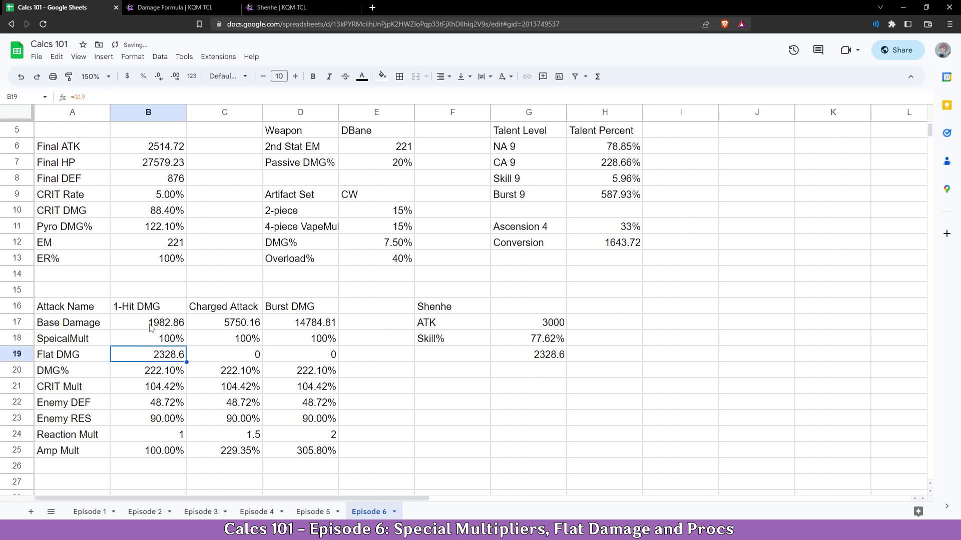
left_click(150, 324)
left_click(142, 356)
left_click(136, 321)
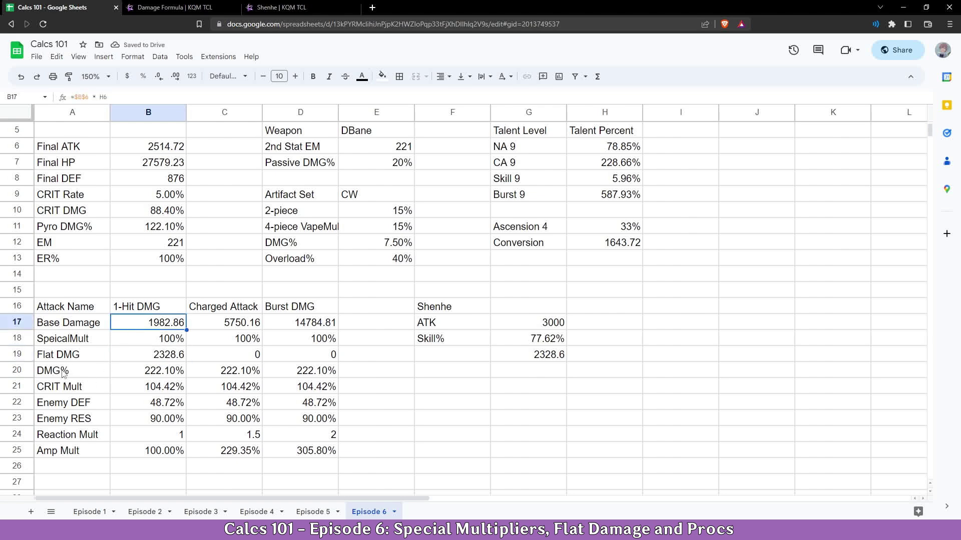
Step: Reset the Flat DMG of the 1-Hit DMG attack in B19 to 0
left_click(143, 373)
left_click(130, 393)
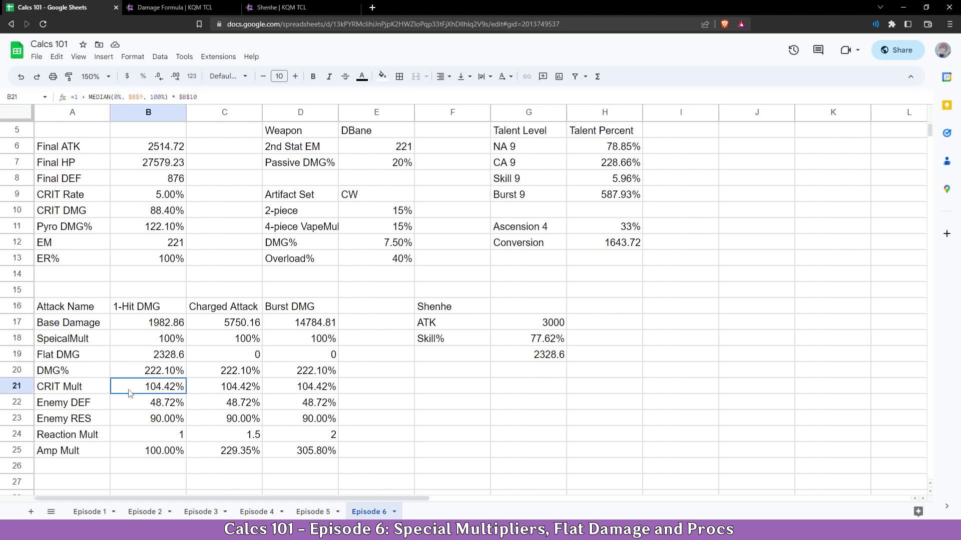
left_click(163, 358)
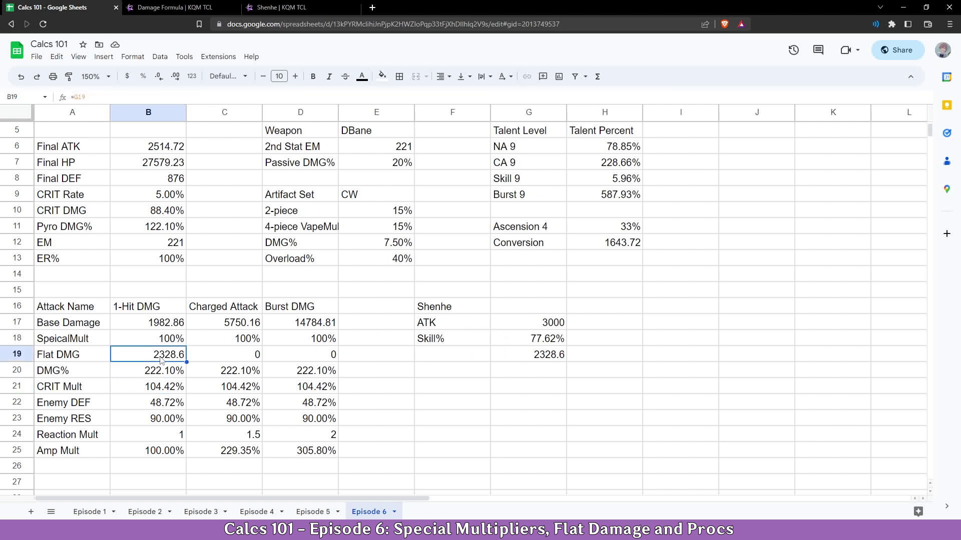
type("0")
key("Return")
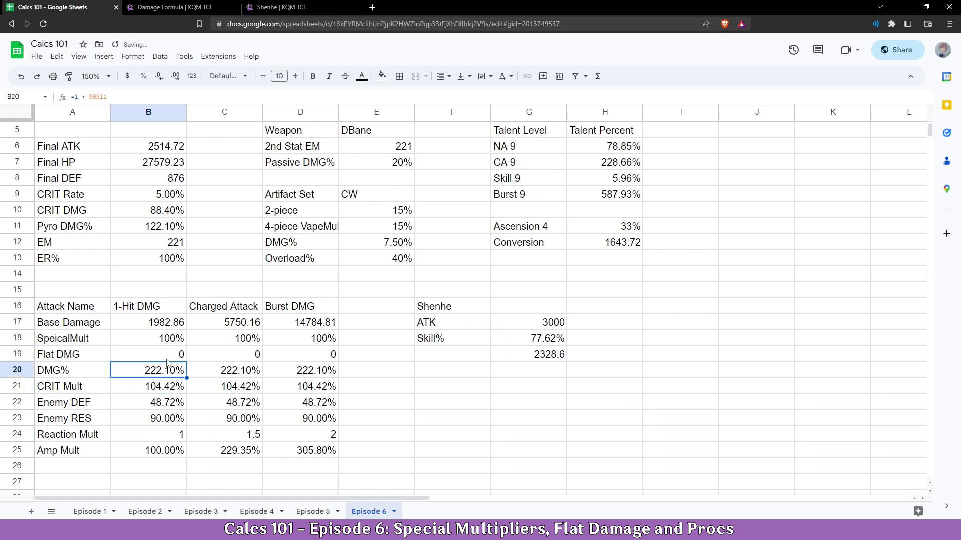
Step: Clear Shenhe's example table in cells F16:G19
left_click(457, 313)
left_click(529, 356, "shift")
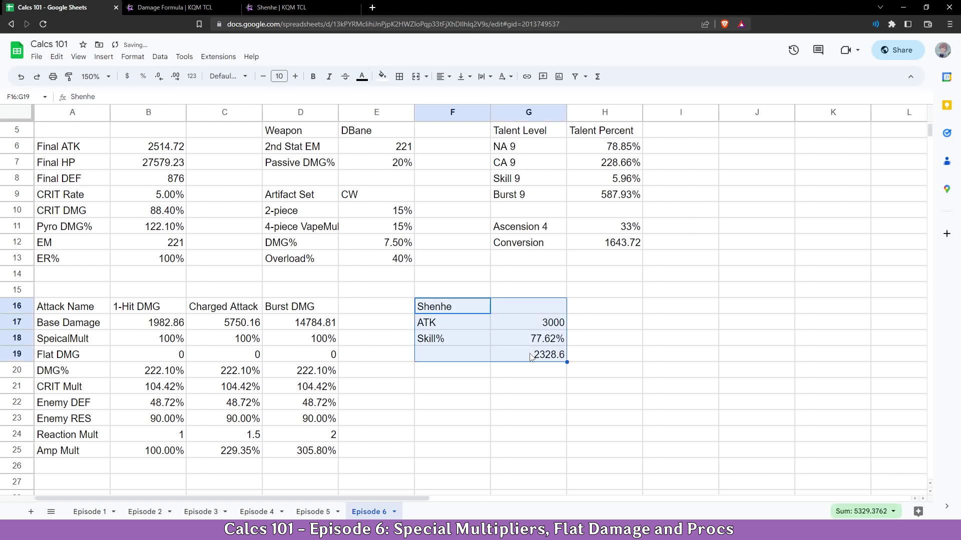
key("Delete")
left_click(395, 306)
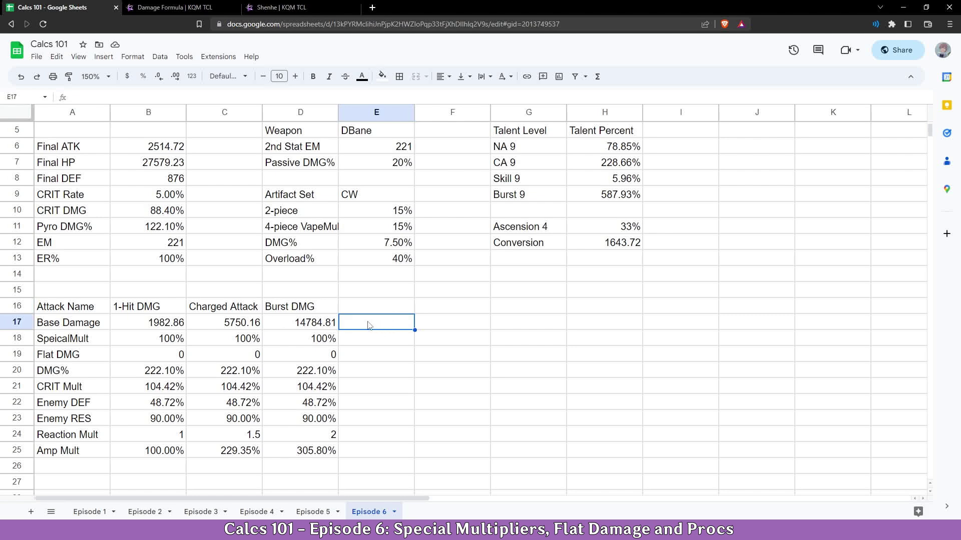
left_click(388, 323)
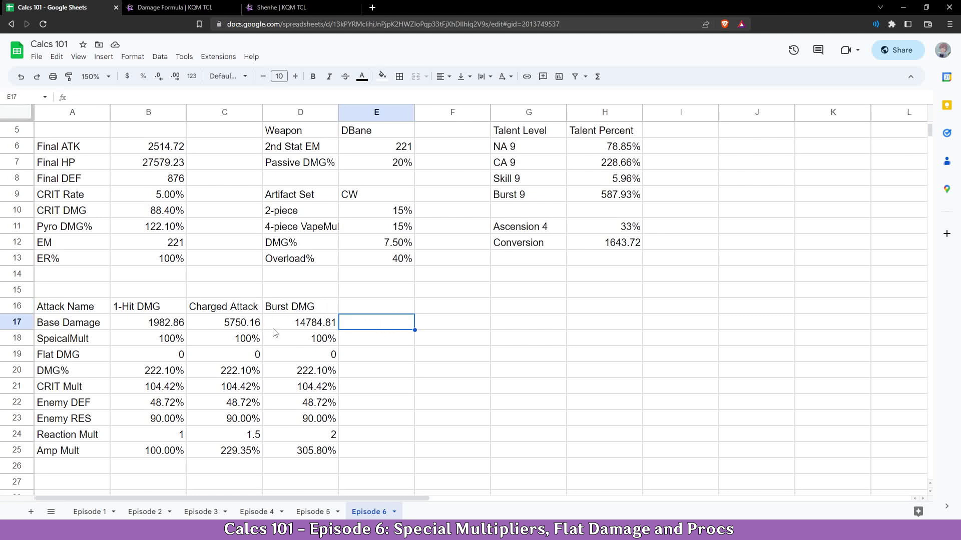
double_click(362, 322)
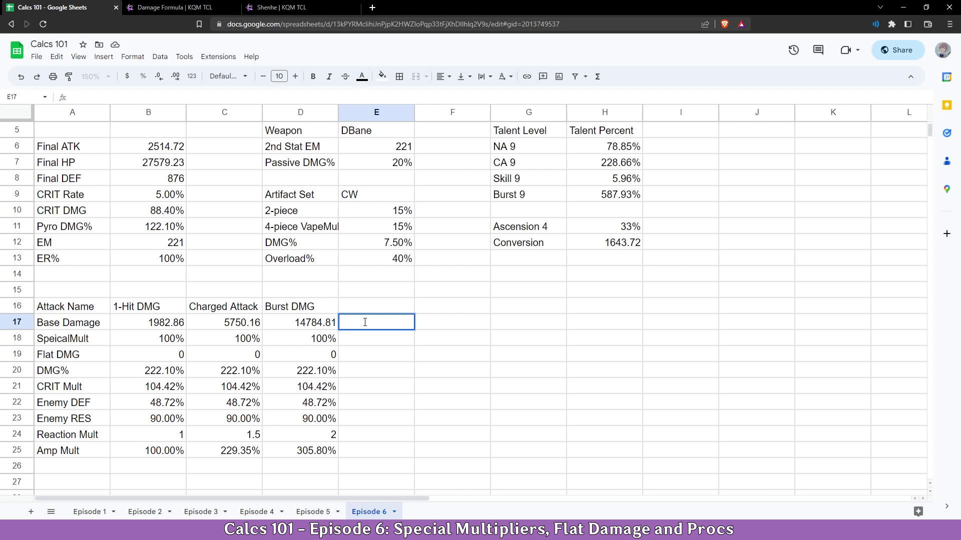
left_click(107, 370)
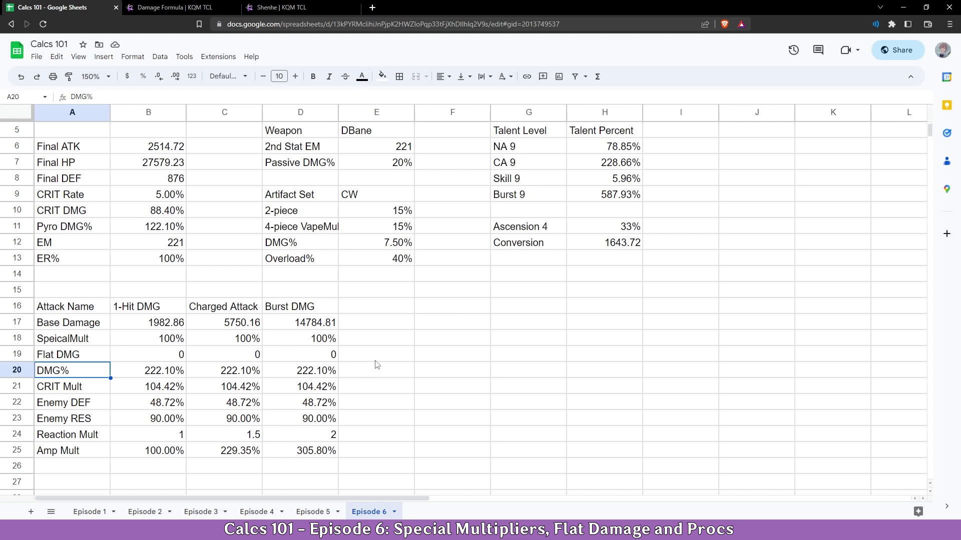
Step: Review the Additive Reaction formula on the KQM Damage Formula page, returning to the Calcs 101 spreadsheet
left_click(175, 7)
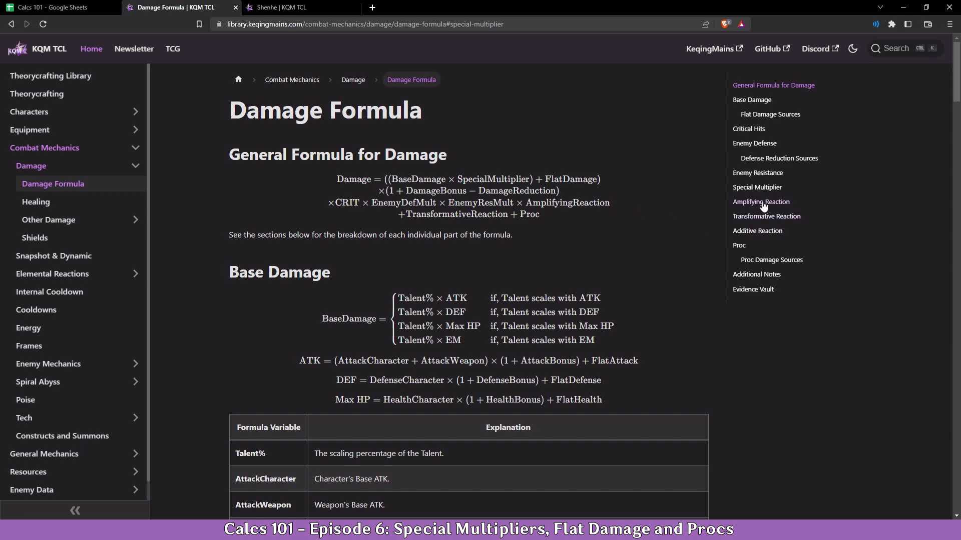
left_click(757, 231)
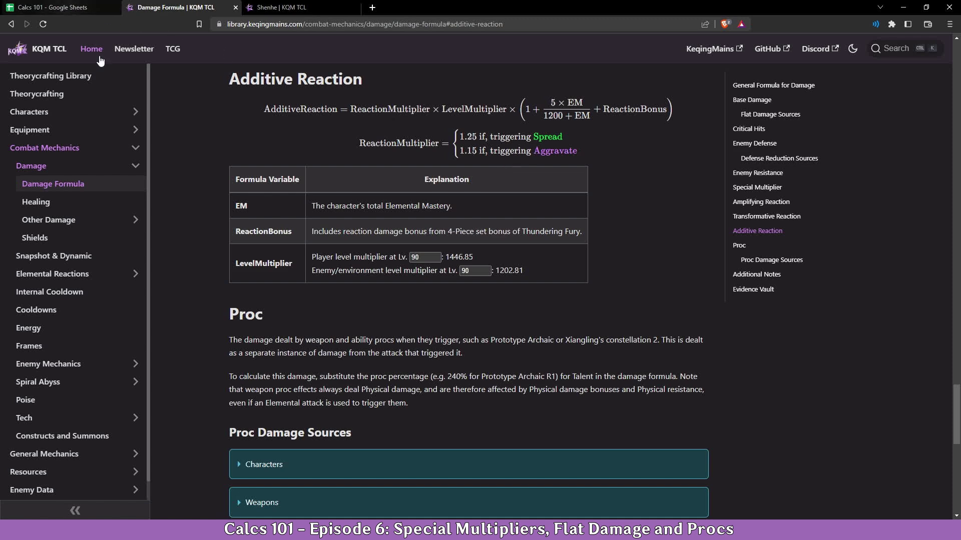
left_click(66, 8)
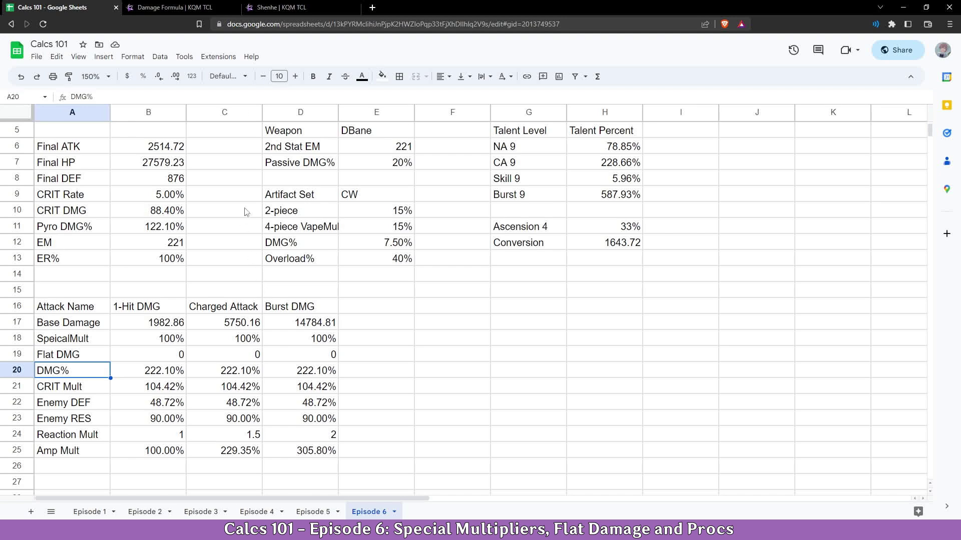
left_click(196, 5)
left_click(65, 9)
Step: Link the Flat DMG of the 1-Hit DMG attack in B19 to the Spread reaction's base damage with =B44
scroll(141, 290, "down", 10)
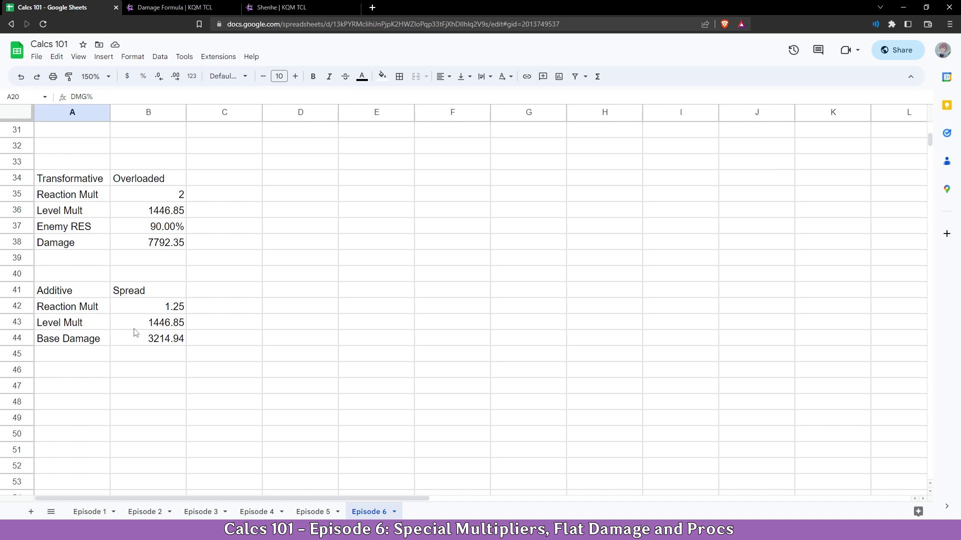
left_click(146, 340)
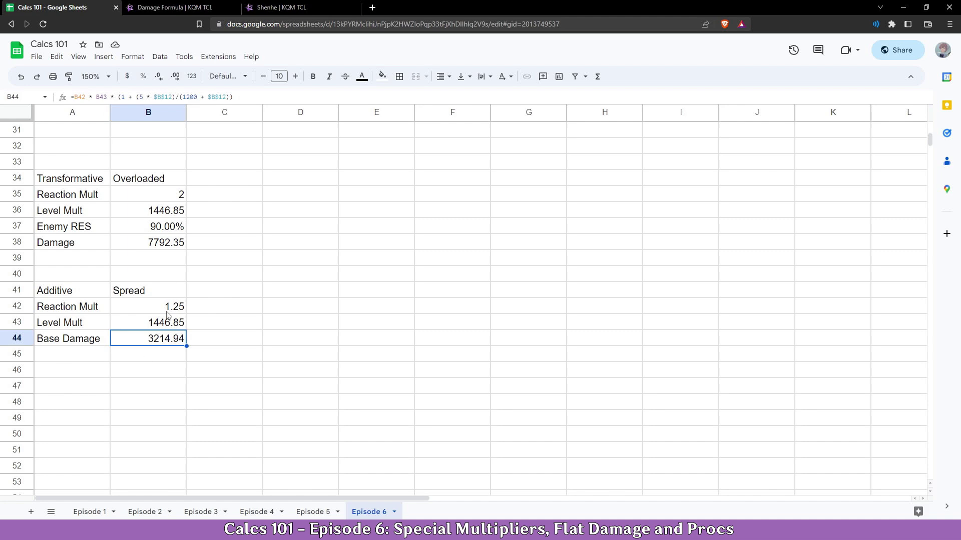
scroll(150, 352, "up", 5)
left_click(149, 200)
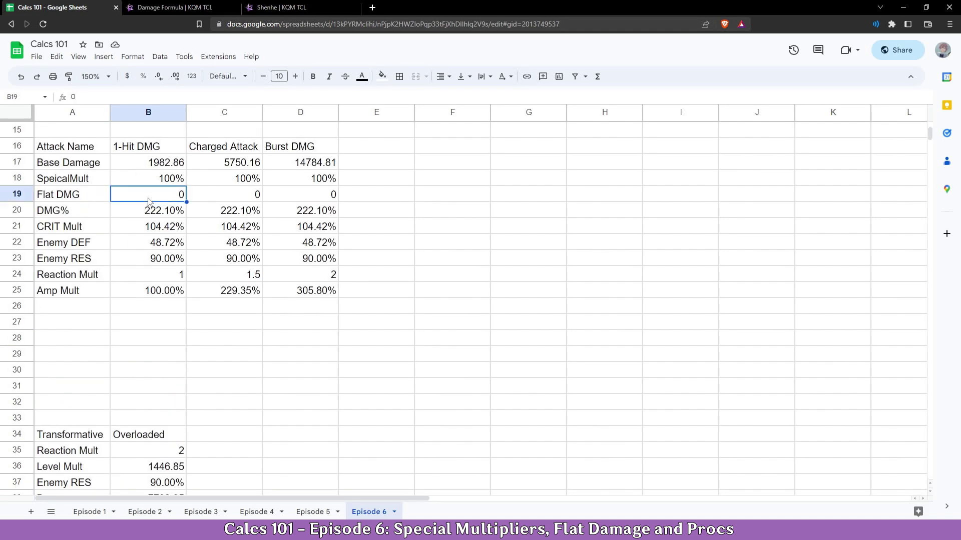
type("=")
scroll(150, 210, "down", 5)
left_click(165, 371)
key("Return")
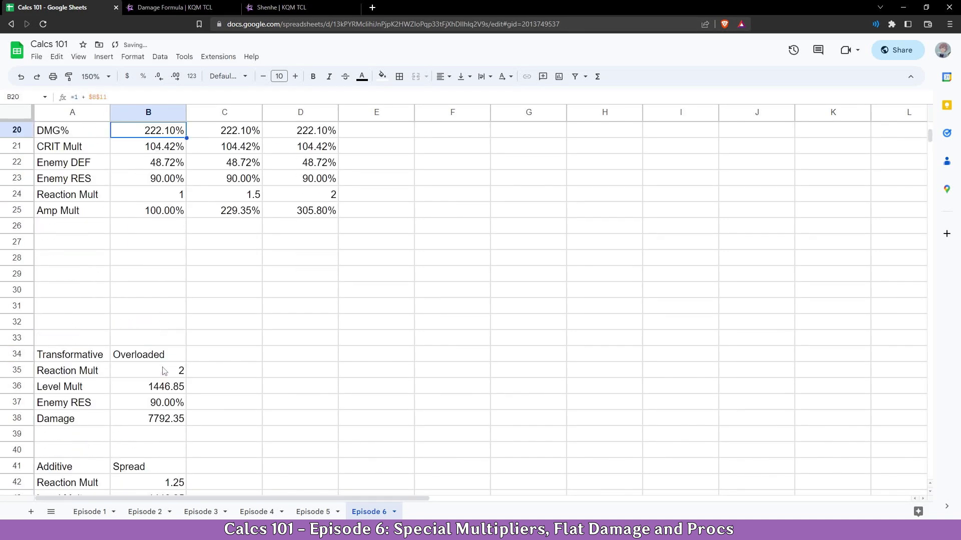
scroll(116, 245, "up", 3)
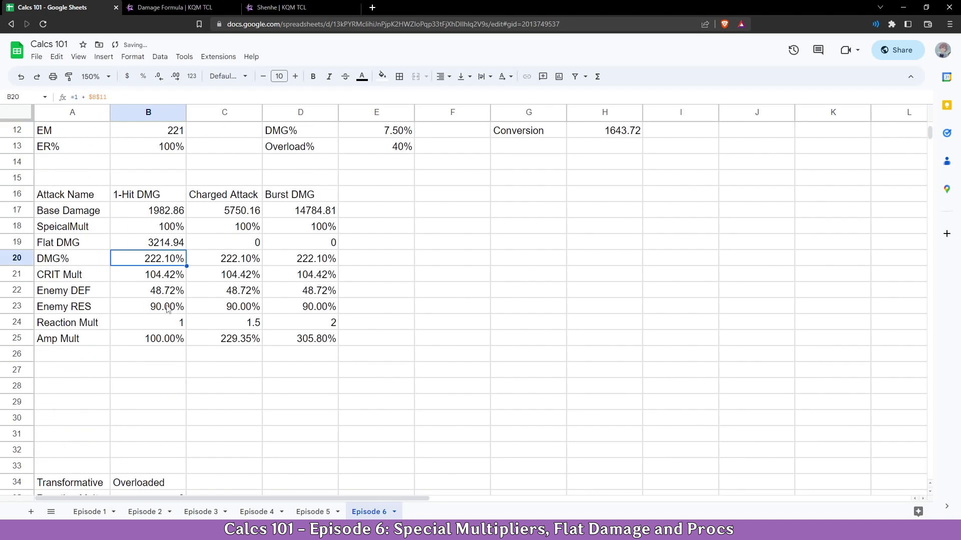
Step: Replace the Spread link in the 1-Hit DMG attack's Flat DMG cell B19 with 0
left_click(130, 247)
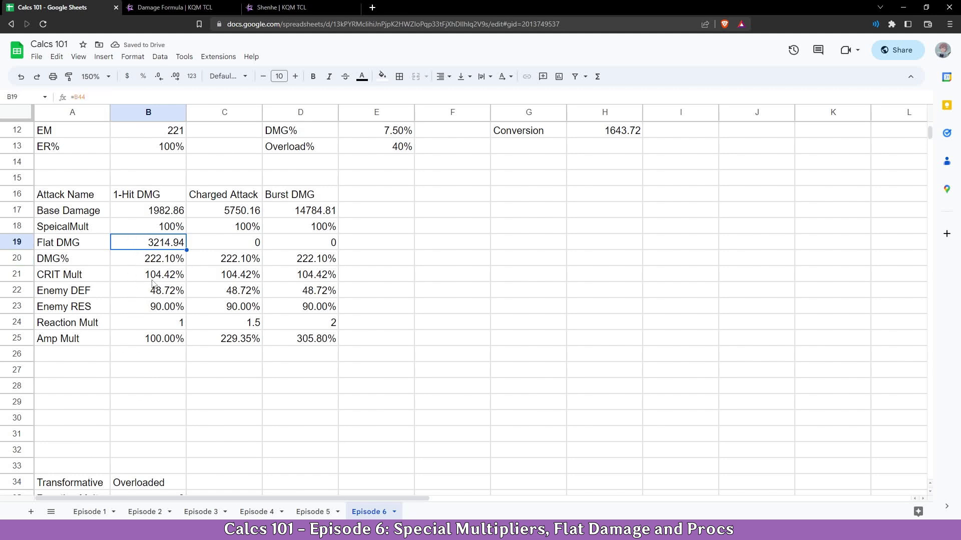
type("0")
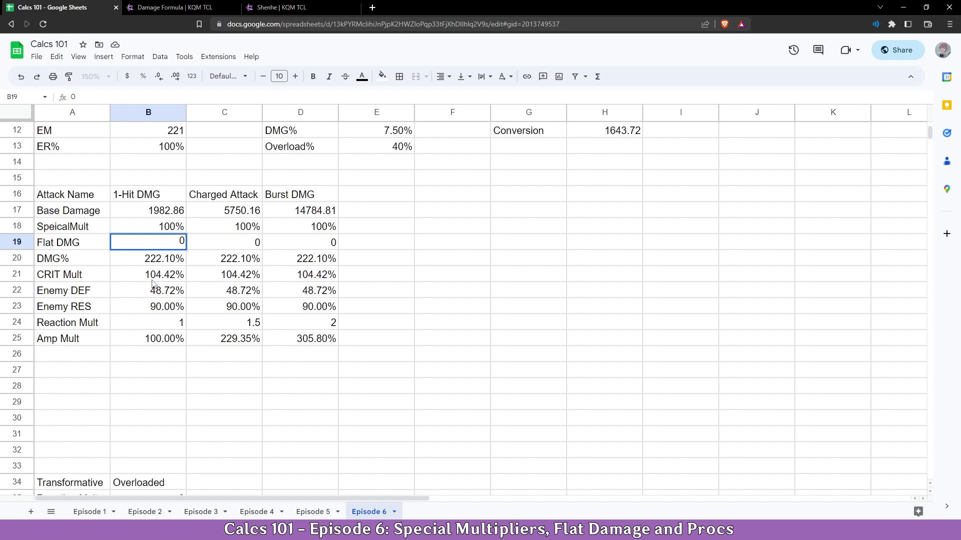
key("Return")
Step: Examine the Proc section and the character and weapon proc damage sources on the KQM Damage Formula page
left_click(175, 7)
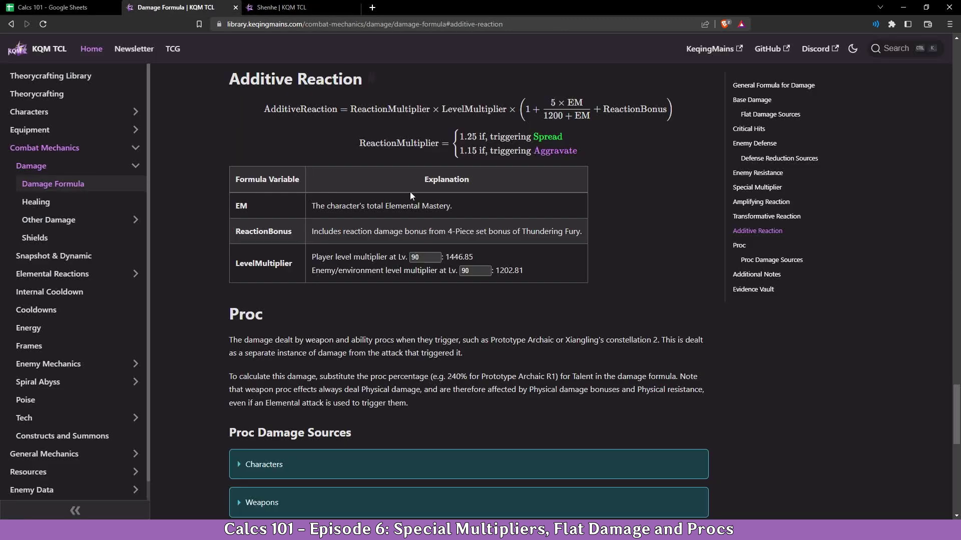
left_click(740, 246)
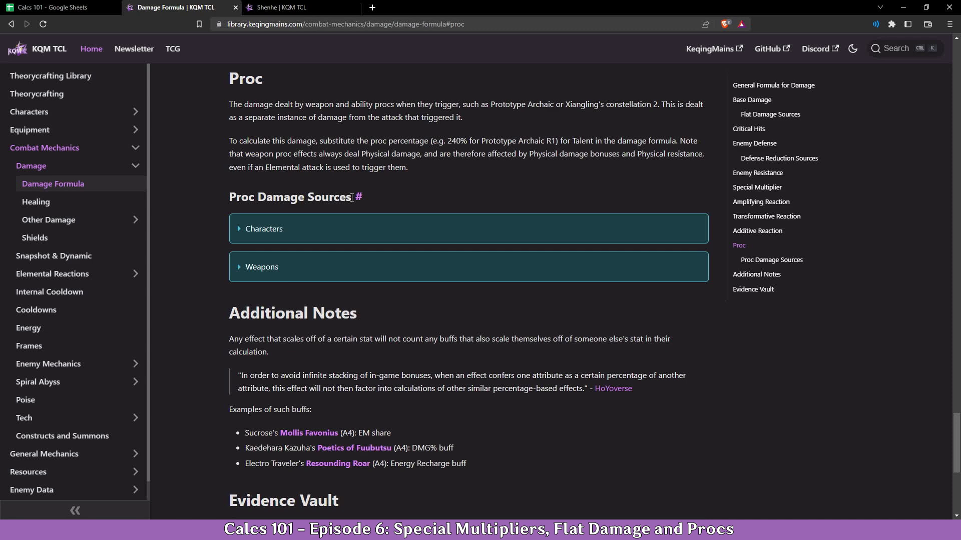
key("ctrl+1")
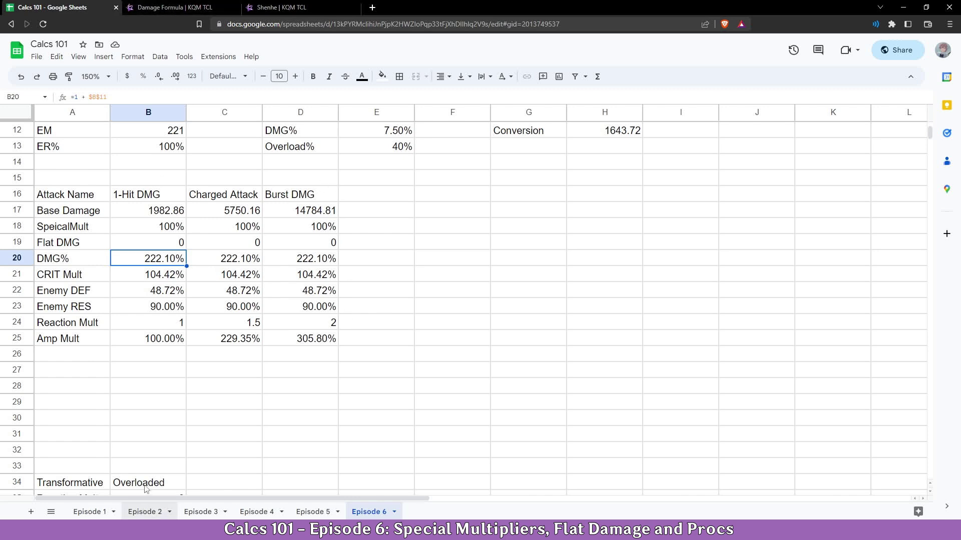
left_click(200, 5)
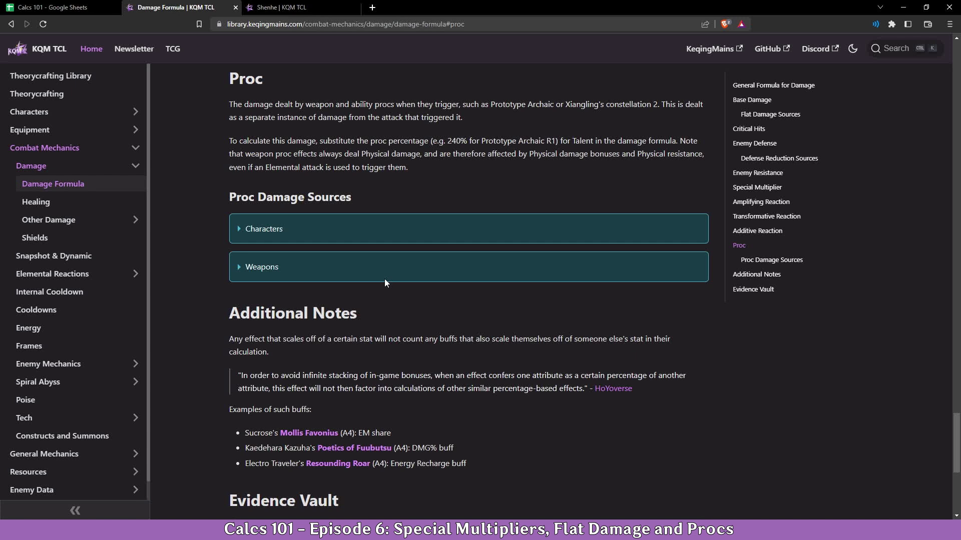
left_click(242, 228)
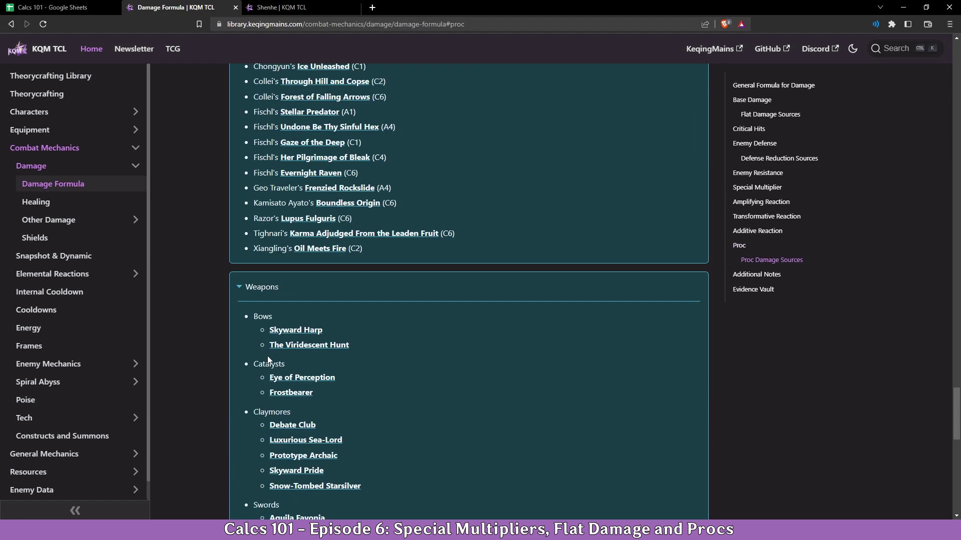
scroll(268, 359, "down", 4)
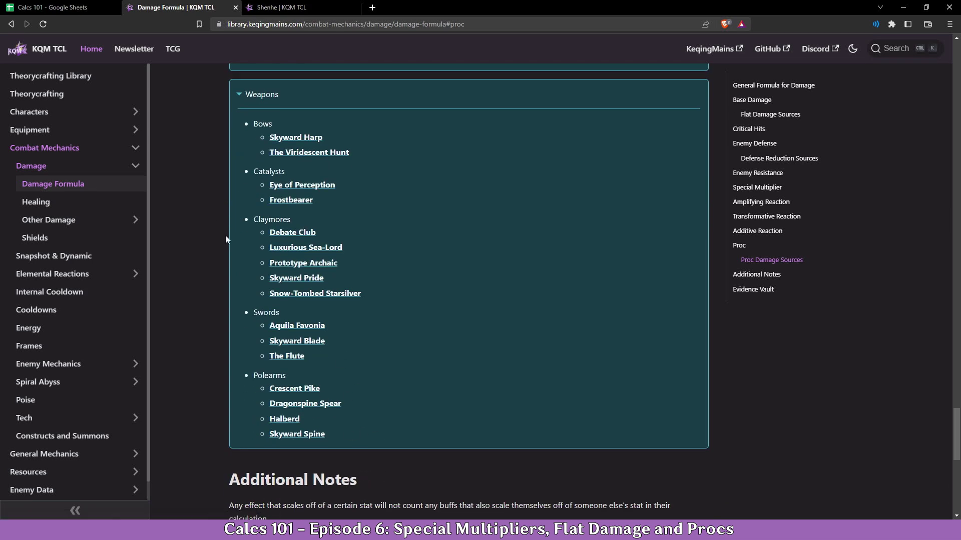
scroll(274, 319, "up", 11)
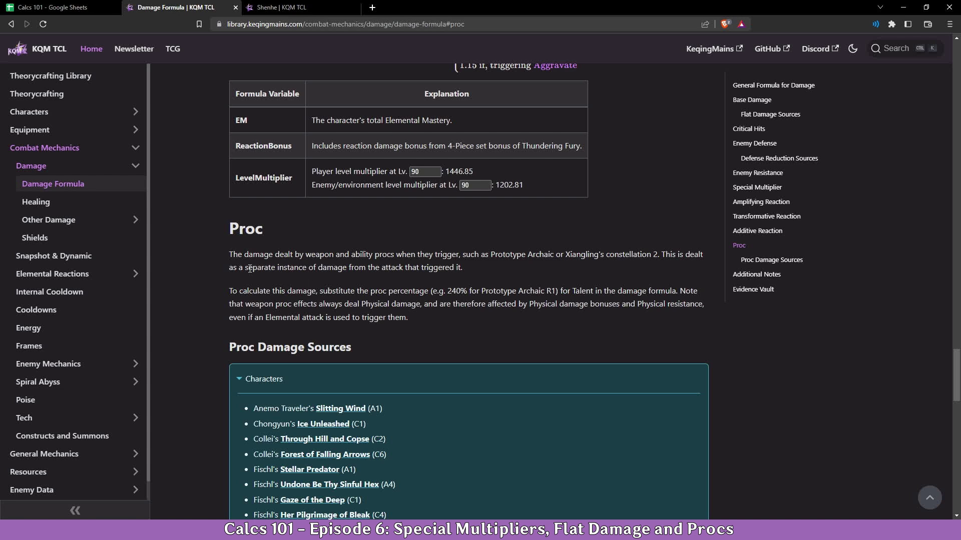
key("ctrl+shift+Tab")
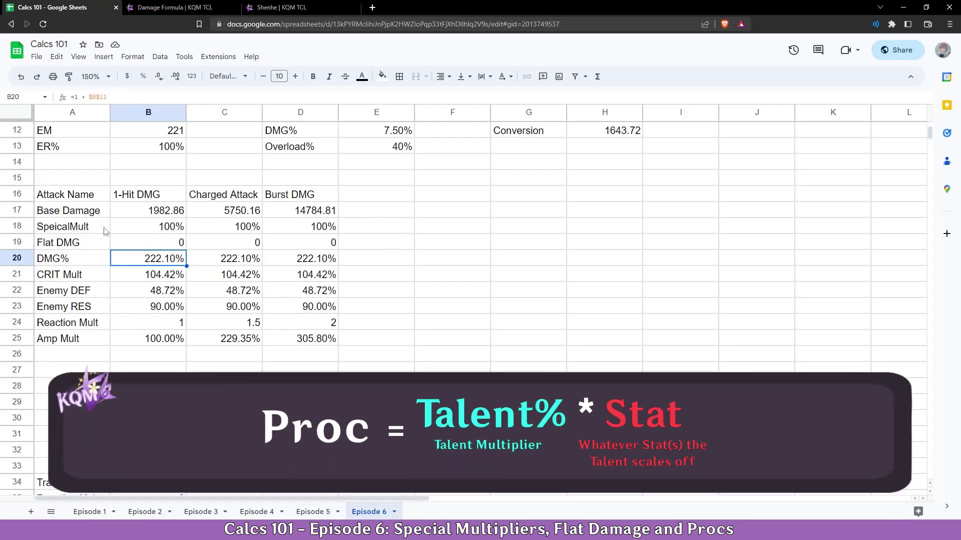
Step: Inspect the 1-Hit DMG base damage formula in B17 and the Prototype Archaic proc percentage example on the Damage Formula page
left_click(137, 210)
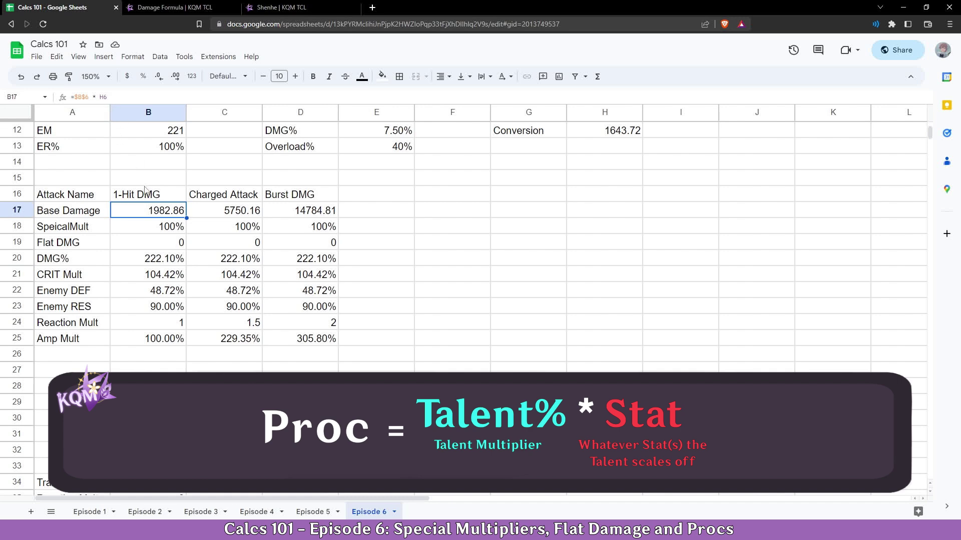
double_click(165, 211)
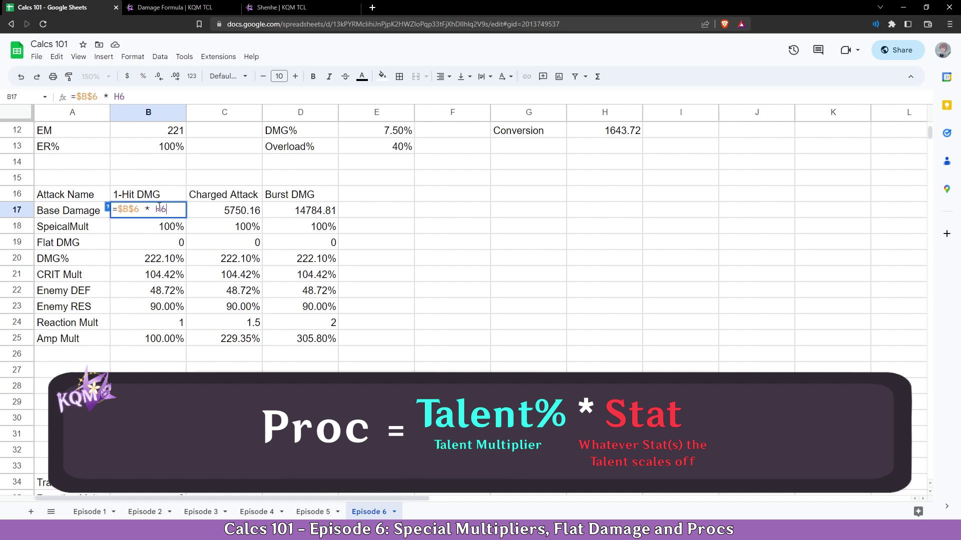
key("Escape")
key("ctrl+Tab")
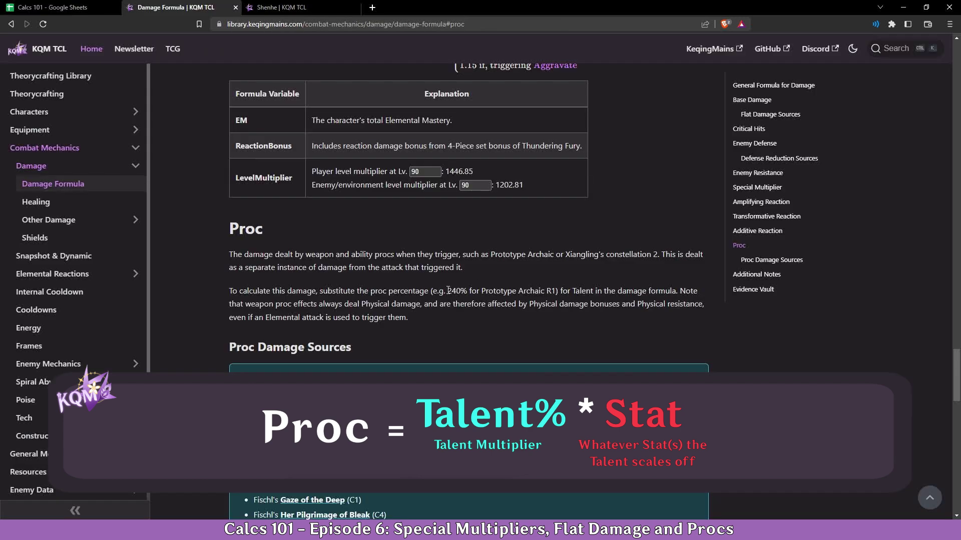
left_click_drag(447, 290, 468, 290)
scroll(468, 225, "down", 5)
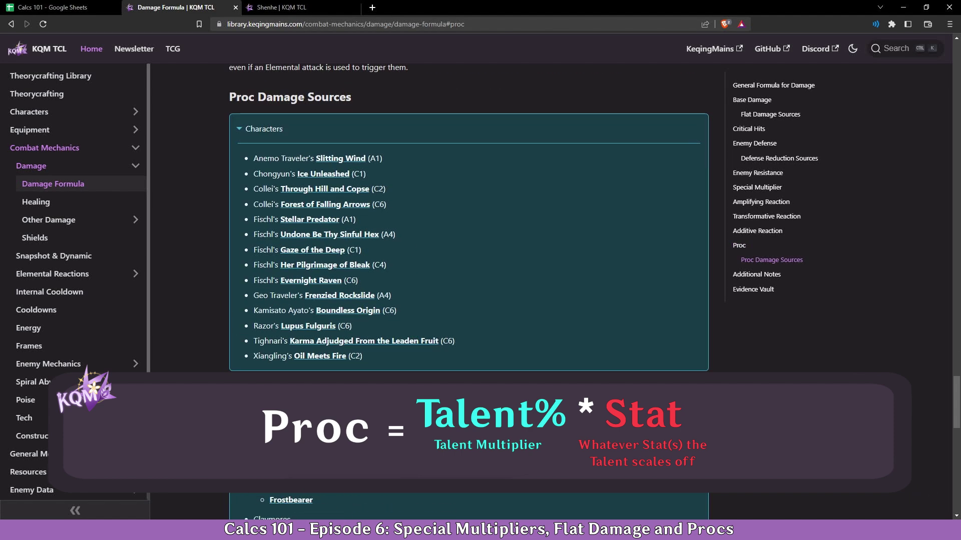
scroll(413, 324, "up", 6)
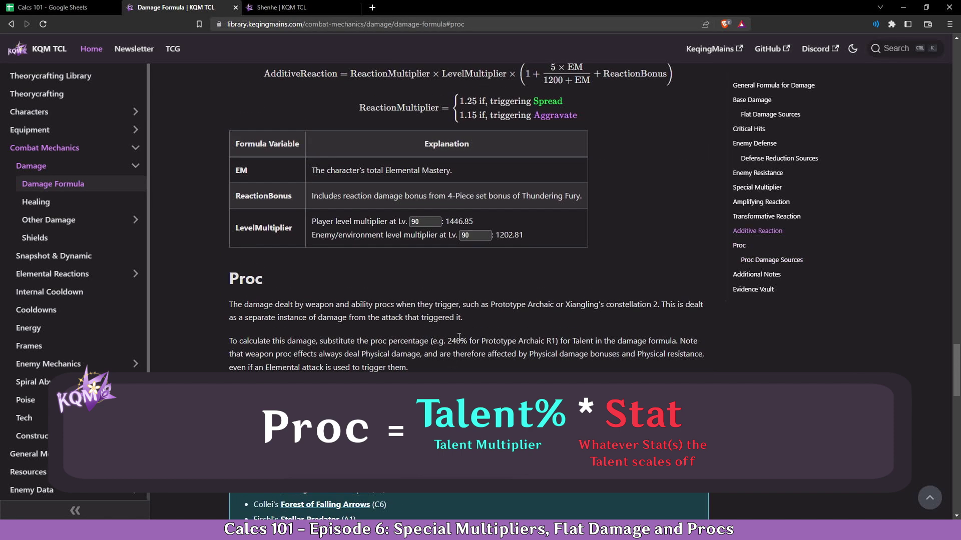
Step: Add a row labelled Proc in A26 of the spreadsheet, directly below the Amp Mult row of the attack table
key("ctrl+shift+Tab")
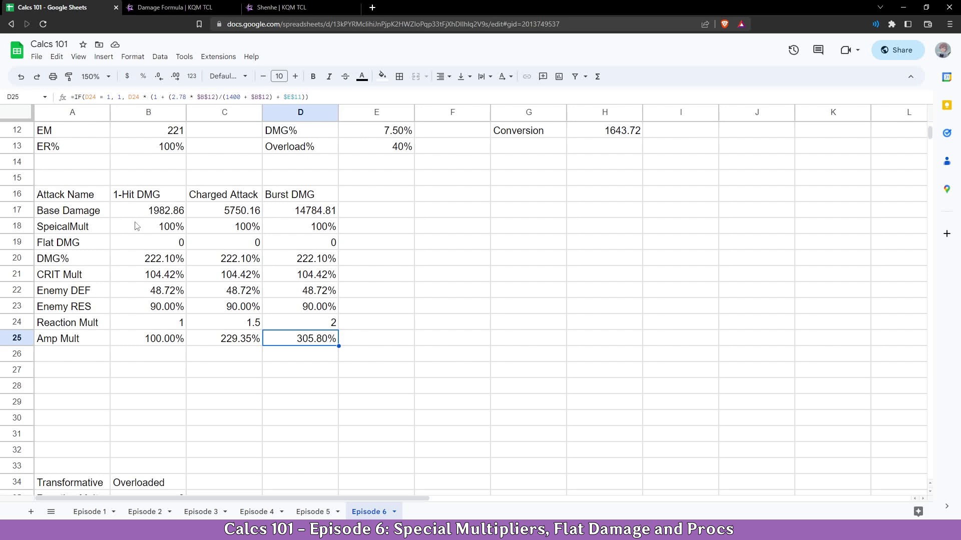
scroll(137, 229, "up", 2)
scroll(139, 232, "up", 1)
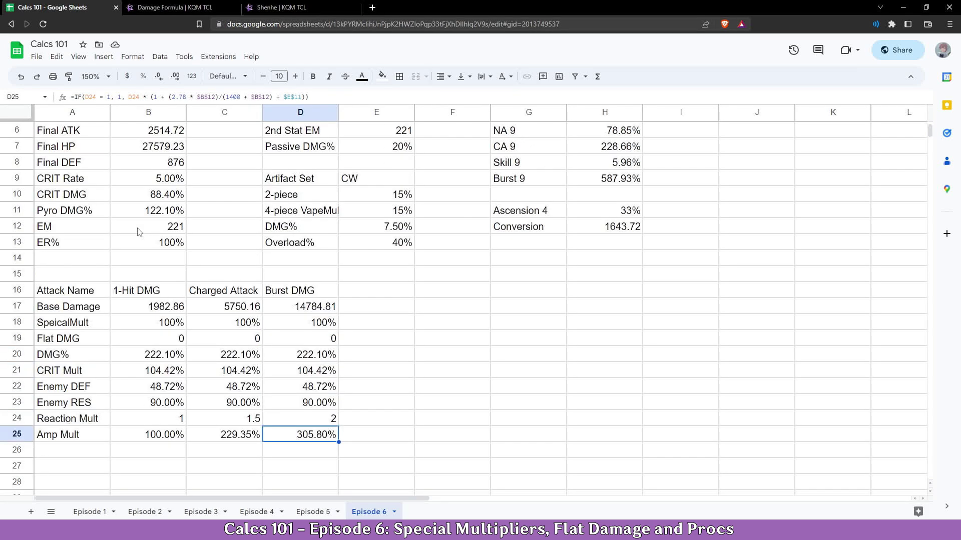
scroll(139, 232, "down", 1)
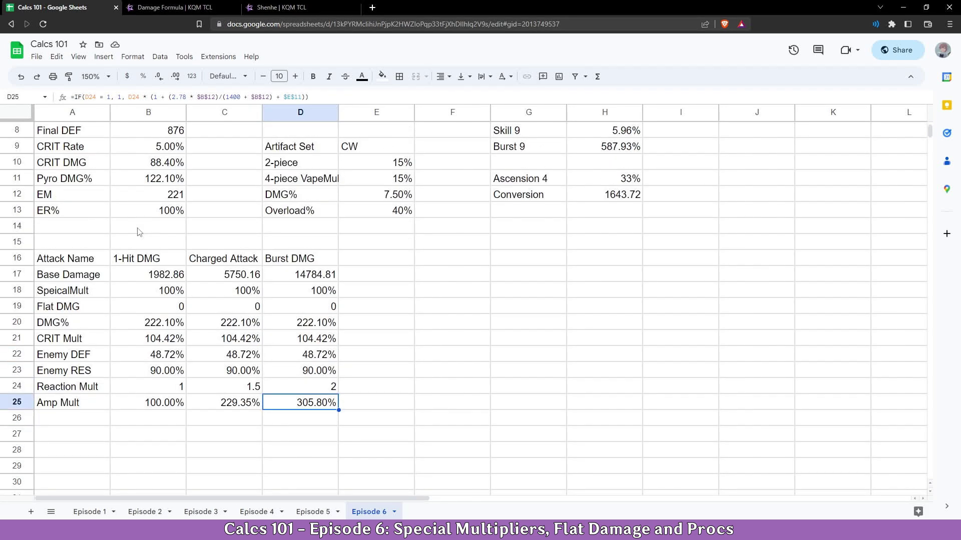
left_click(80, 419)
type("Proc")
key("Return")
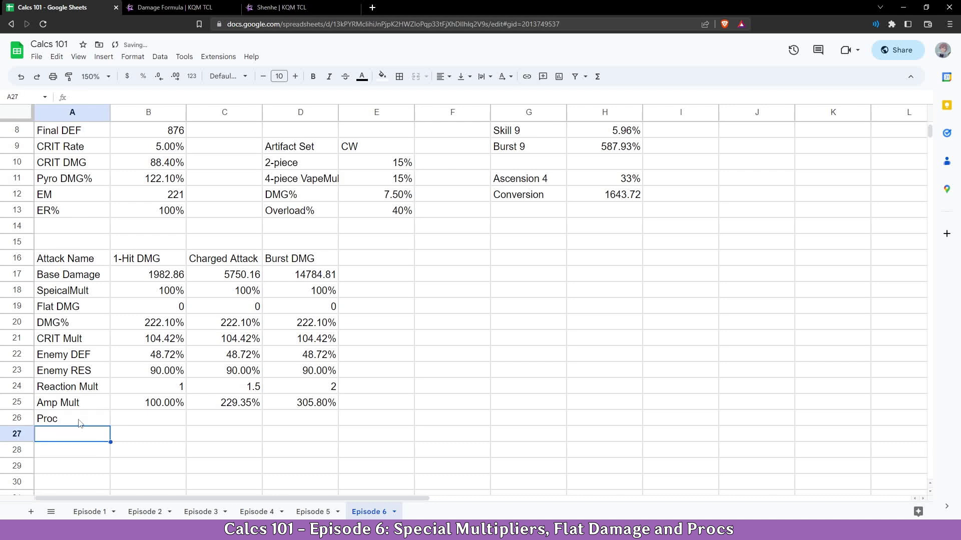
Step: Enter 0 in the Proc row for 1-Hit DMG and fill it across to Charged Attack and Burst DMG
left_click(116, 420)
type("0")
key("Return")
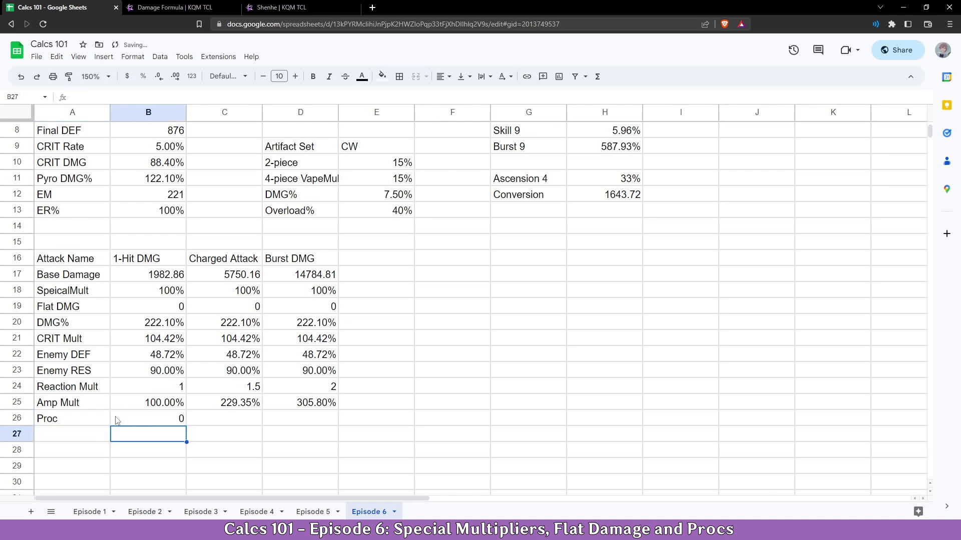
left_click(127, 424)
left_click_drag(187, 426, 302, 423)
left_click(160, 420)
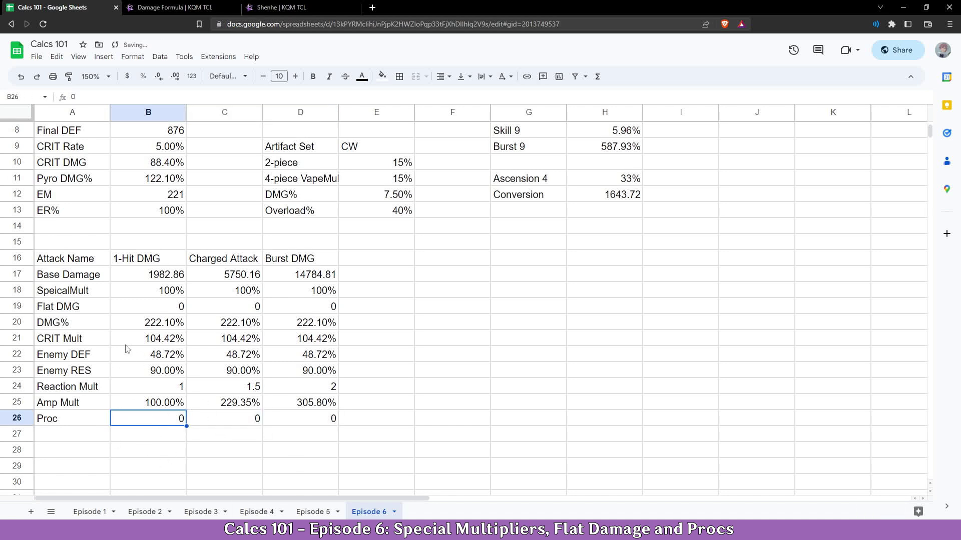
Step: Add a row labelled Damage in A27, directly below the Proc row of the attack table
scroll(75, 429, "down", 1)
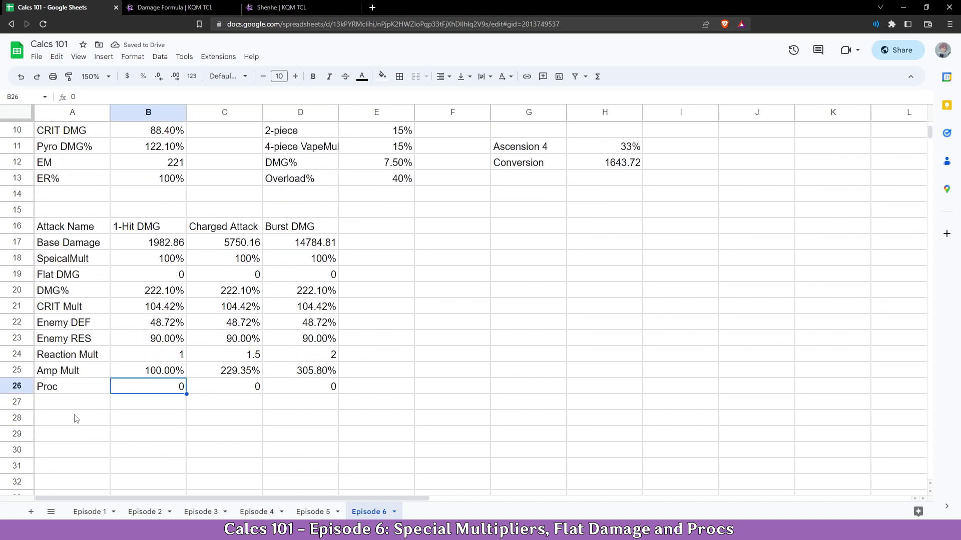
left_click(69, 406)
type("Damage")
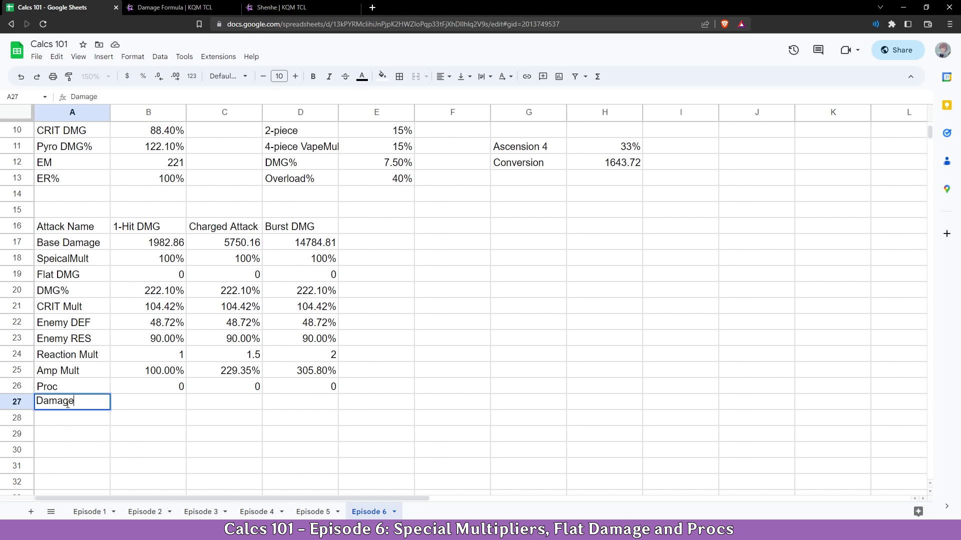
key("Return")
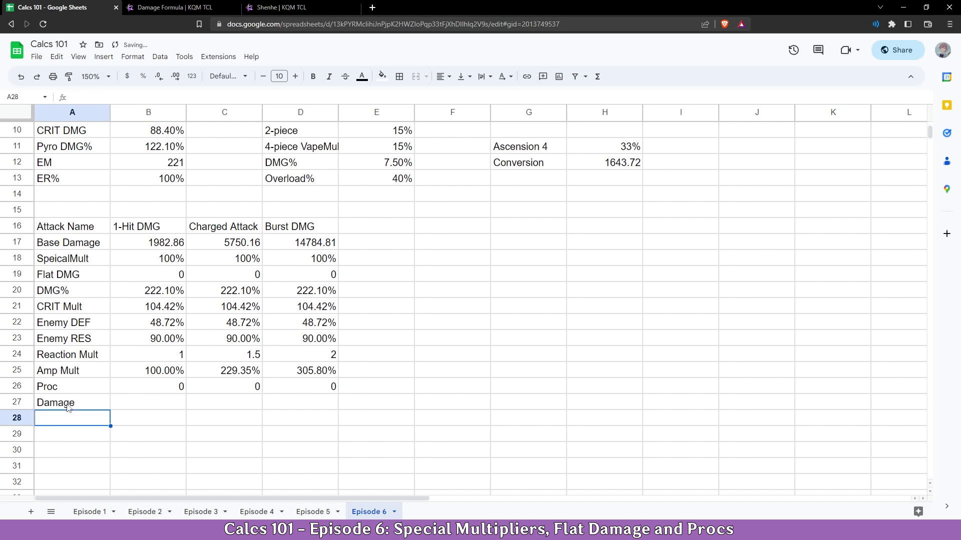
Step: Begin a formula in the 1-Hit DMG Damage cell B27 and consult the general damage formula on the KQM Damage Formula page
left_click(139, 405)
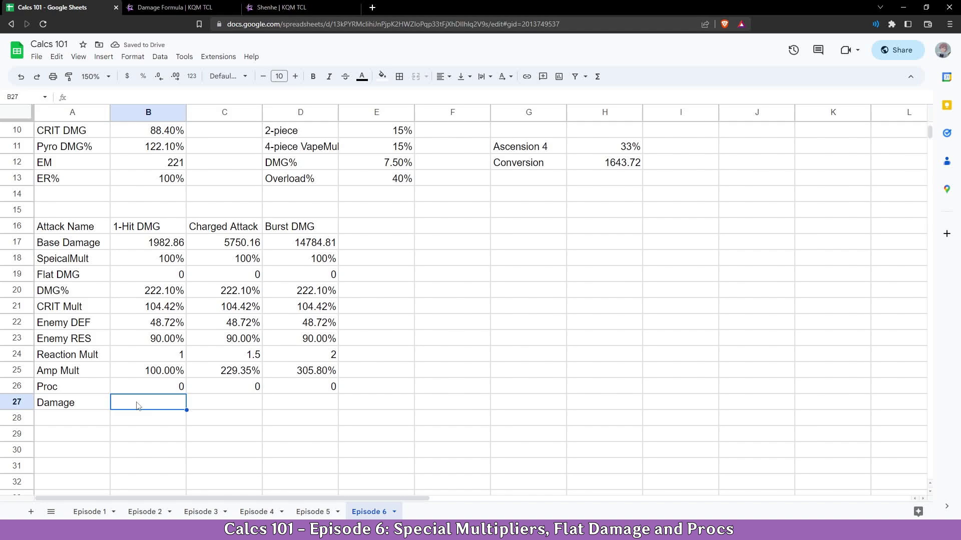
type("=")
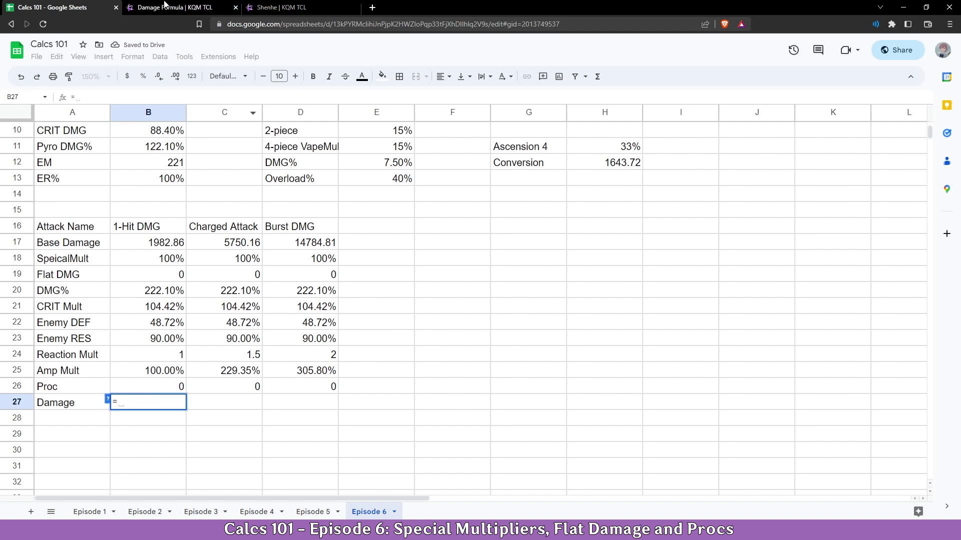
left_click(175, 7)
scroll(377, 182, "up", 15)
scroll(378, 181, "up", 15)
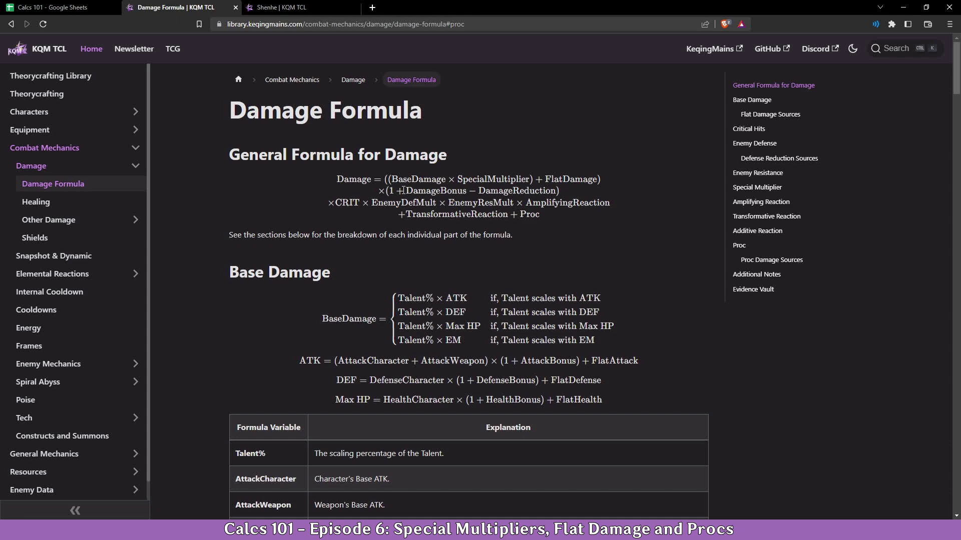
left_click(55, 7)
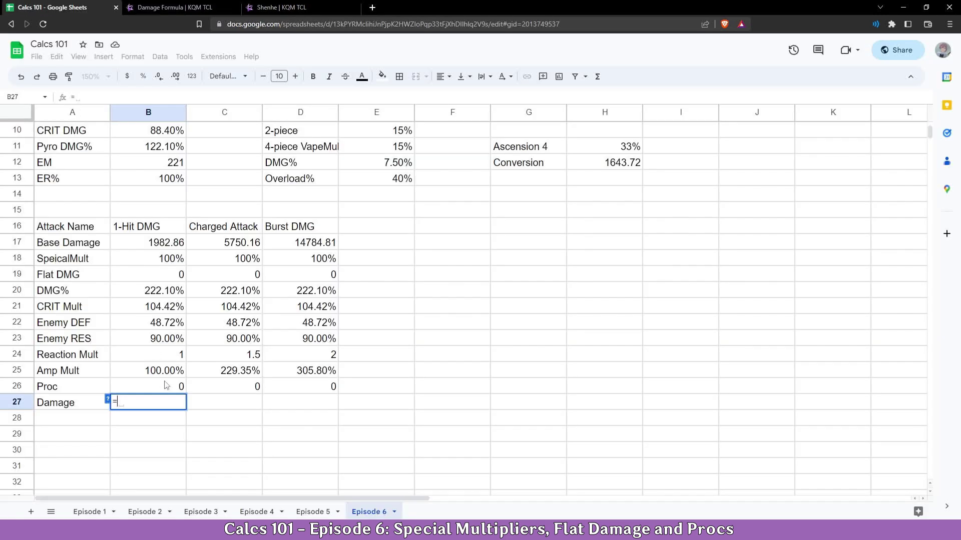
Step: Build the first part of the B27 damage formula as =((B17 * B18) + B19) * B20
type("((")
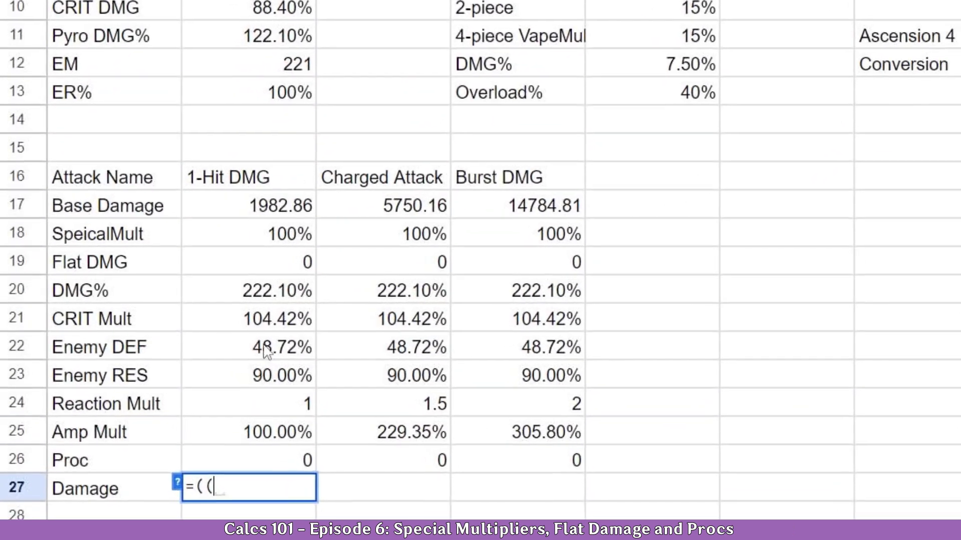
left_click(145, 243)
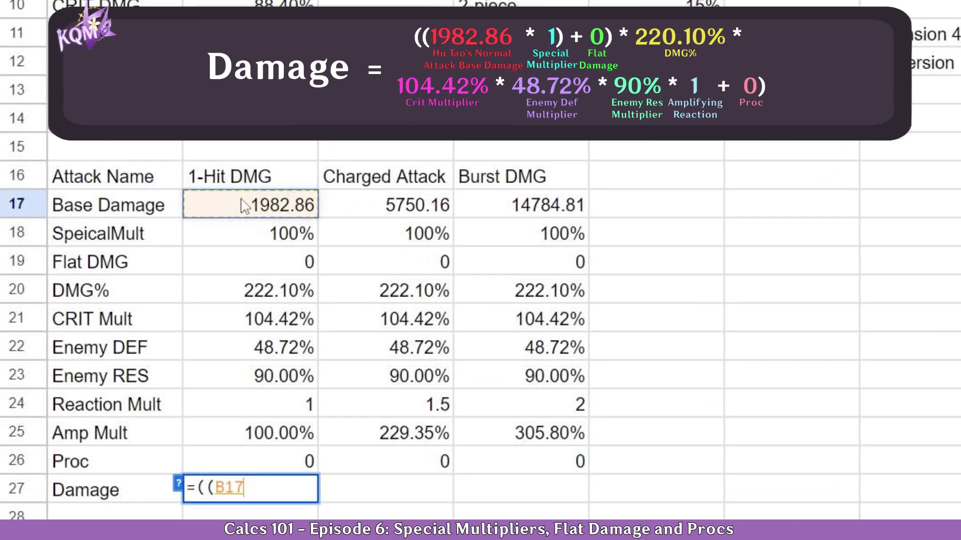
type("*")
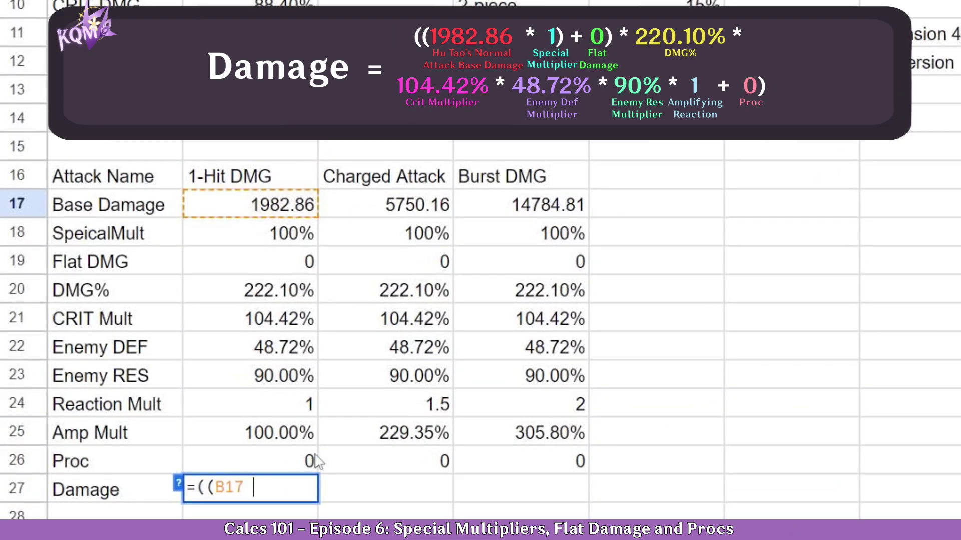
left_click(228, 244)
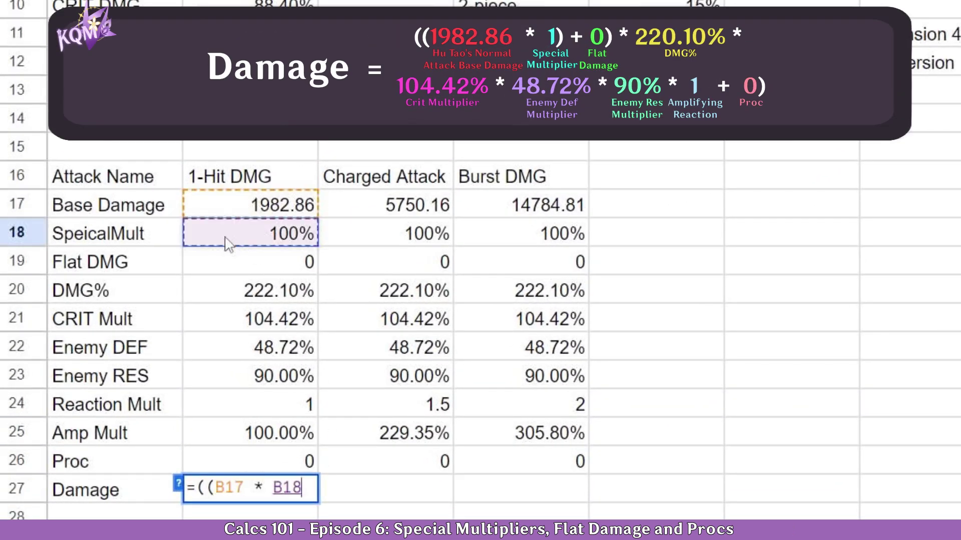
type(") +")
left_click(228, 275)
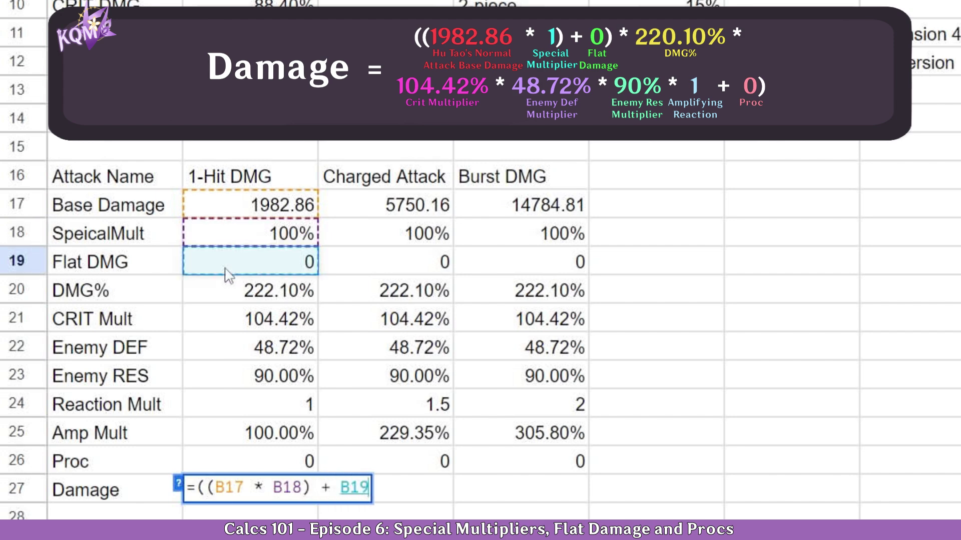
type(") *")
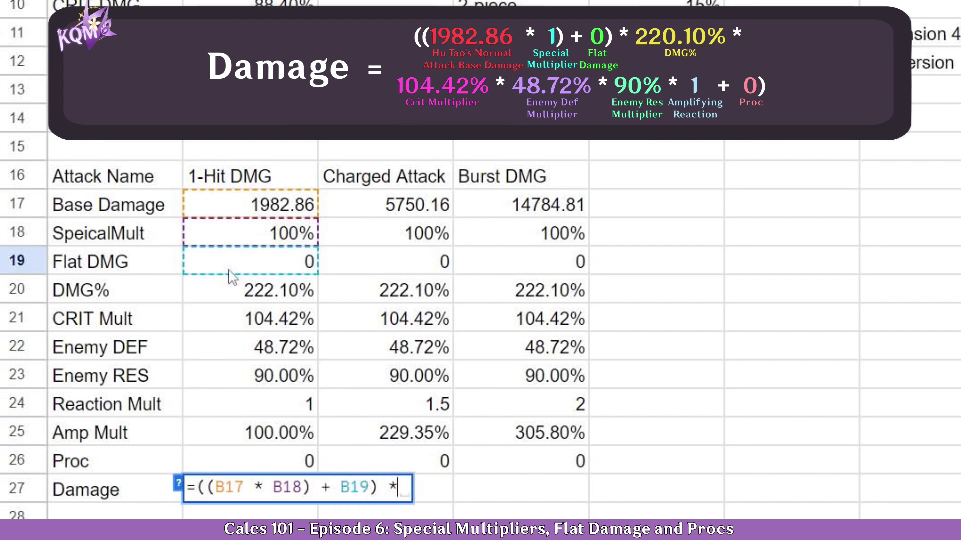
left_click(238, 295)
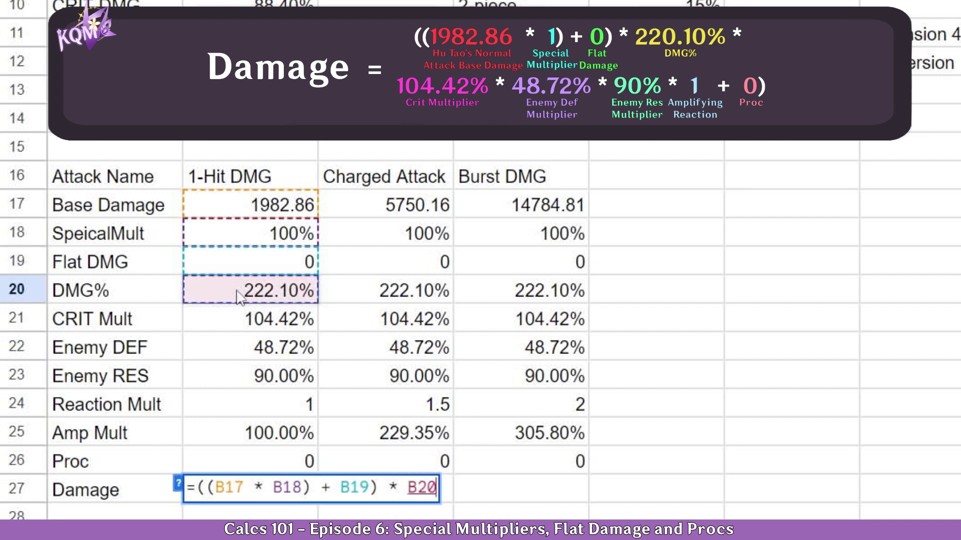
Step: Extend the B27 formula by multiplying with the CRIT Mult, Enemy DEF and Enemy RES cells B21, B22 and B23
type("*")
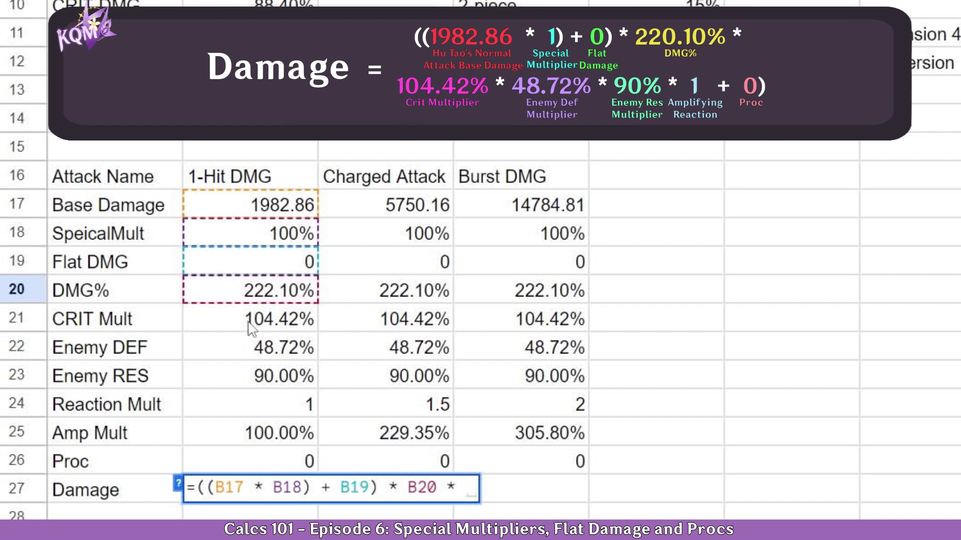
left_click(250, 328)
type("(")
key("BackSpace")
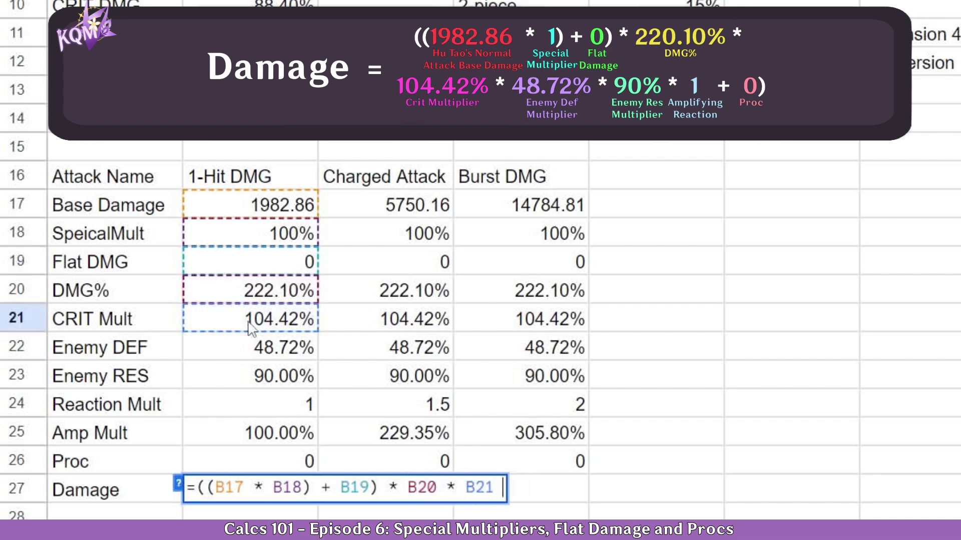
type("*")
left_click(252, 351)
type("*")
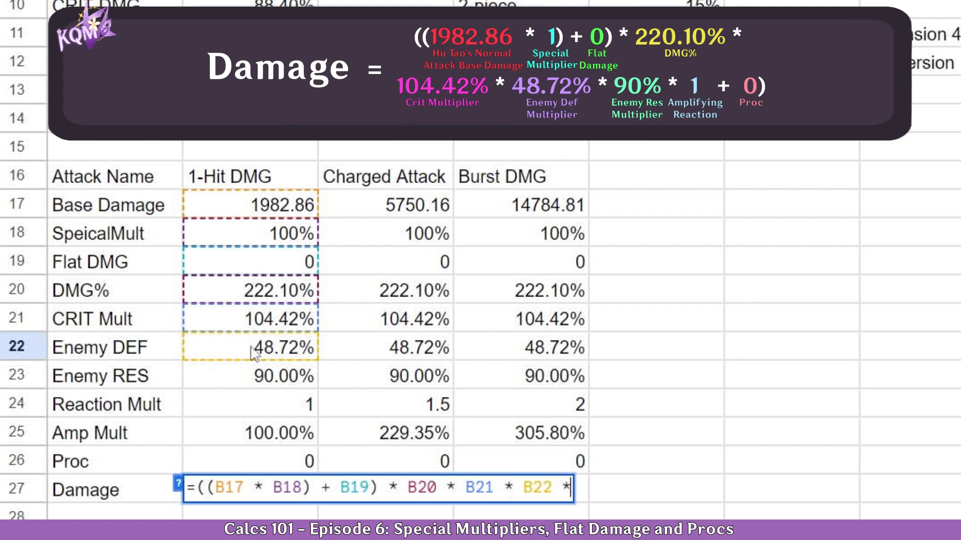
left_click(242, 374)
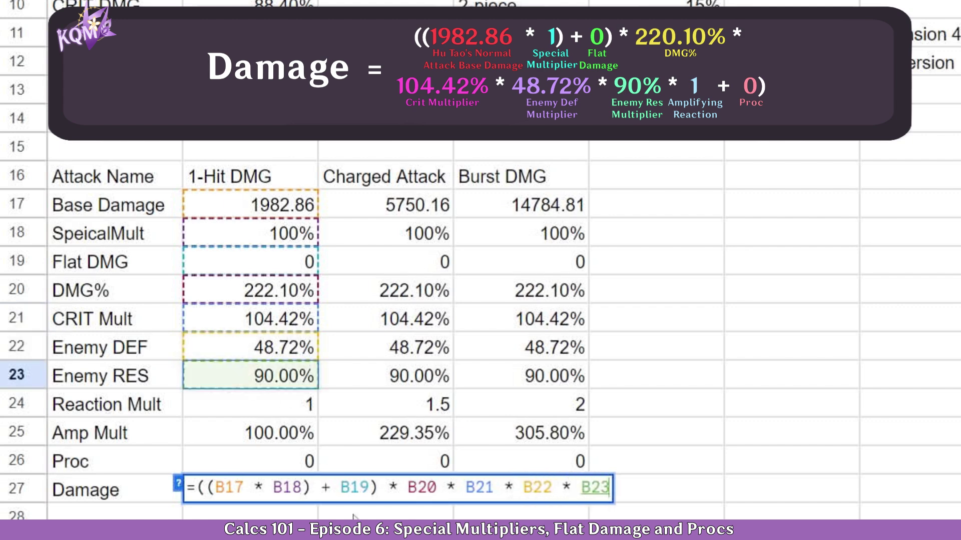
type("(")
key("BackSpace")
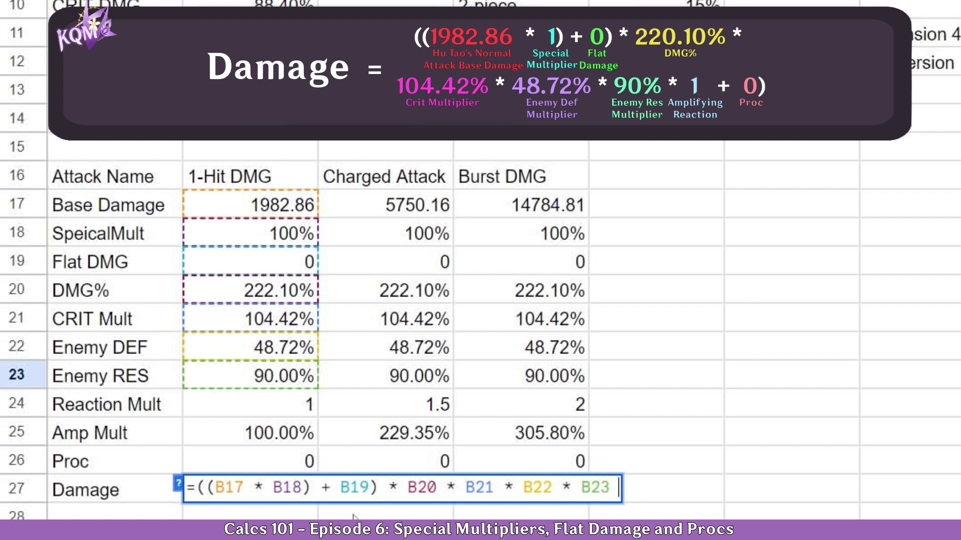
Step: Complete the B27 formula by multiplying with Amp Mult B25 and adding Proc B26
type("*")
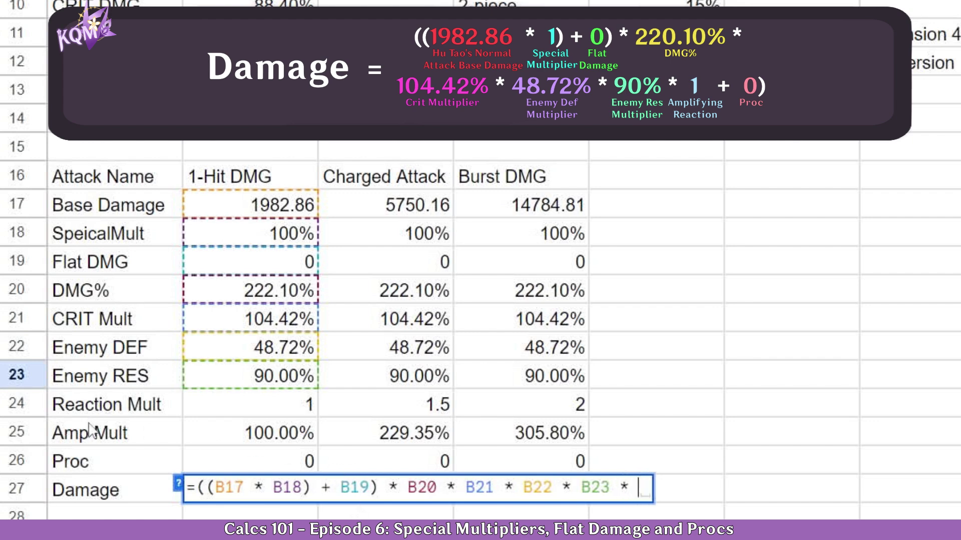
left_click(292, 434)
type("+")
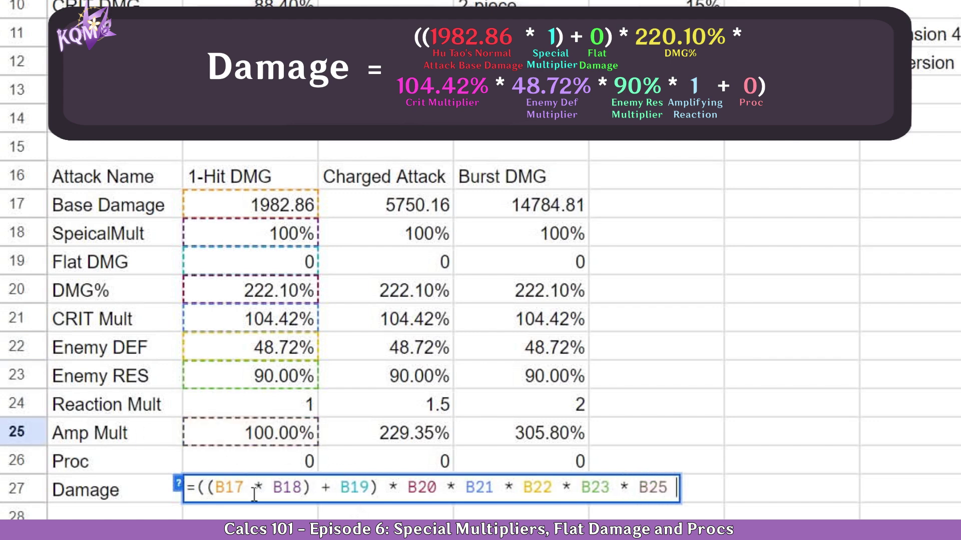
left_click(261, 463)
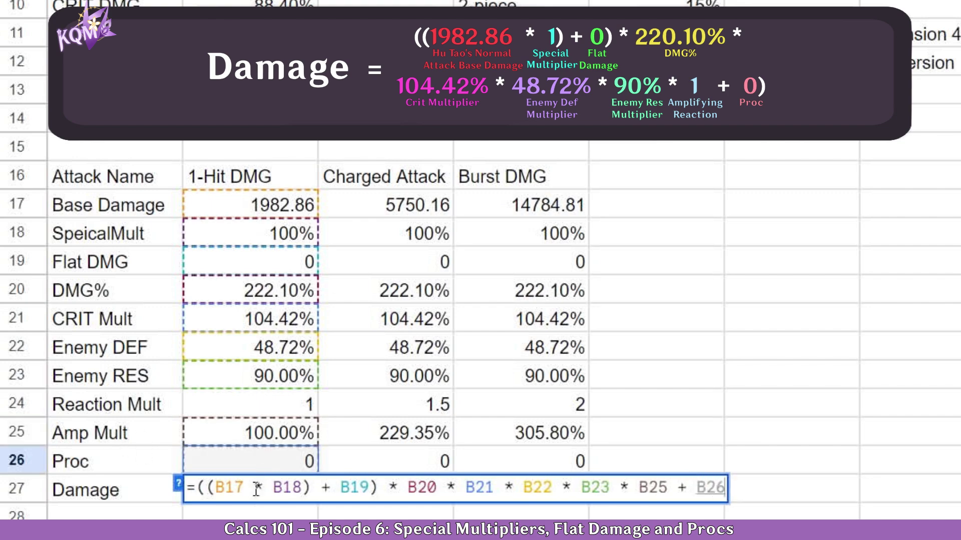
key("Return")
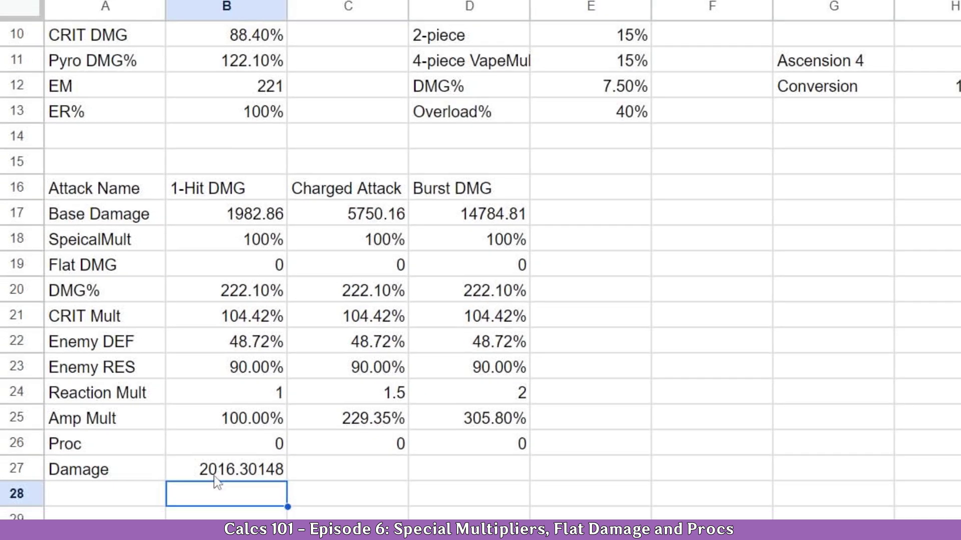
Step: Format the B27 damage to two decimals and fill its formula across to Charged Attack and Burst DMG
key("Up")
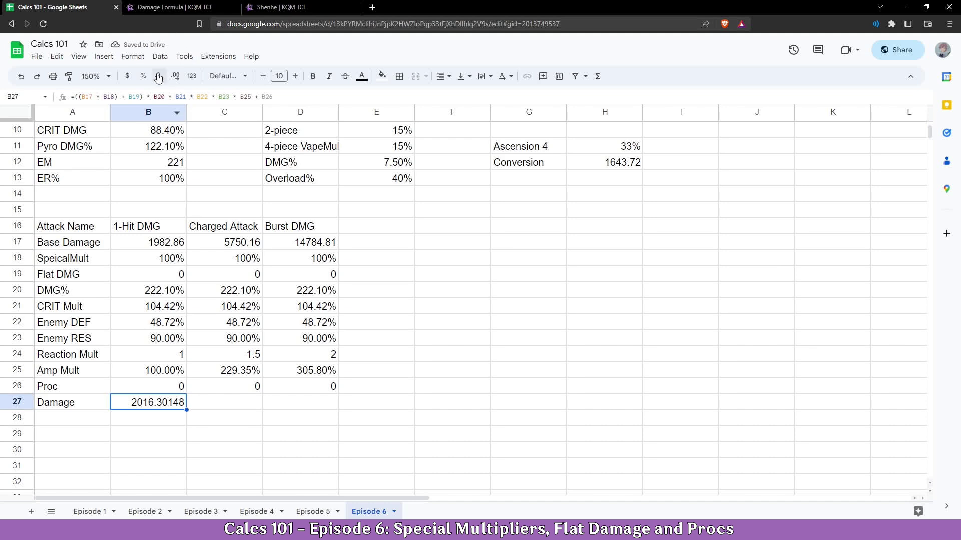
left_click(162, 74)
left_click(159, 78)
left_click_drag(187, 410, 306, 408)
left_click(237, 409)
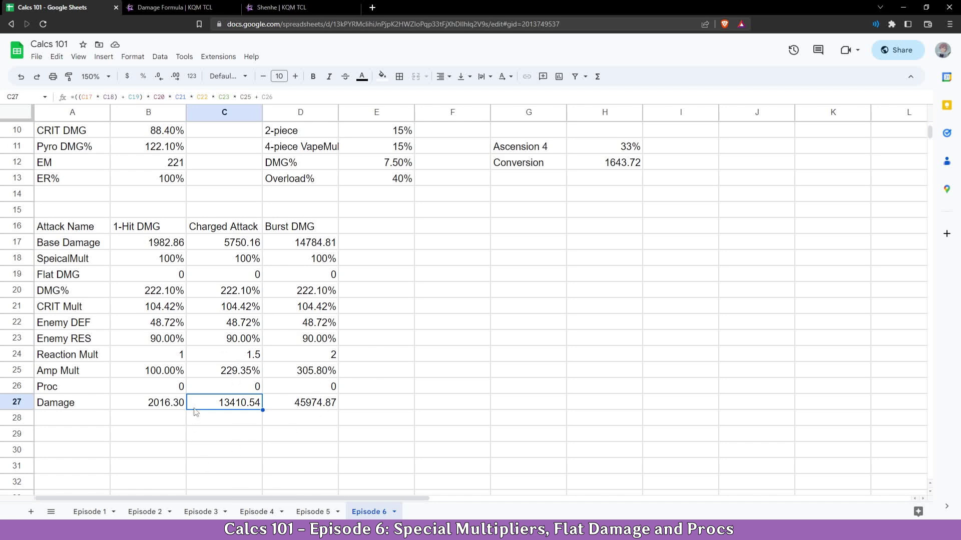
Step: Set the Reaction Mult of the 1-Hit DMG attack in B24 to 1.5
left_click(157, 373)
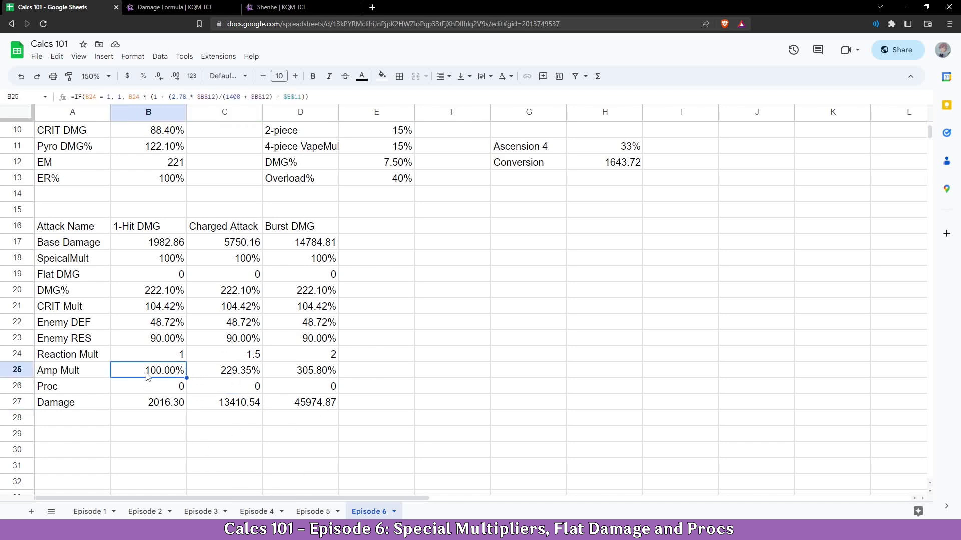
left_click(154, 359)
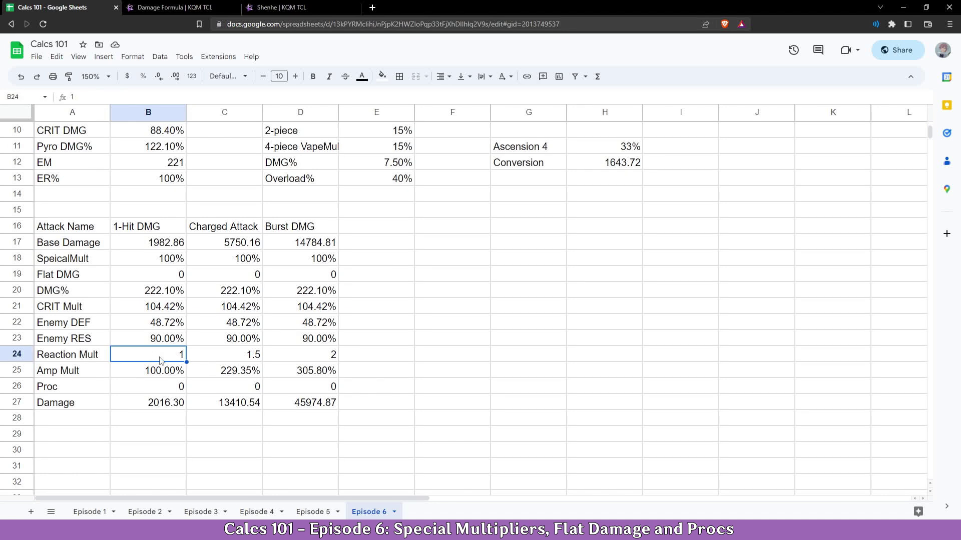
type("1.")
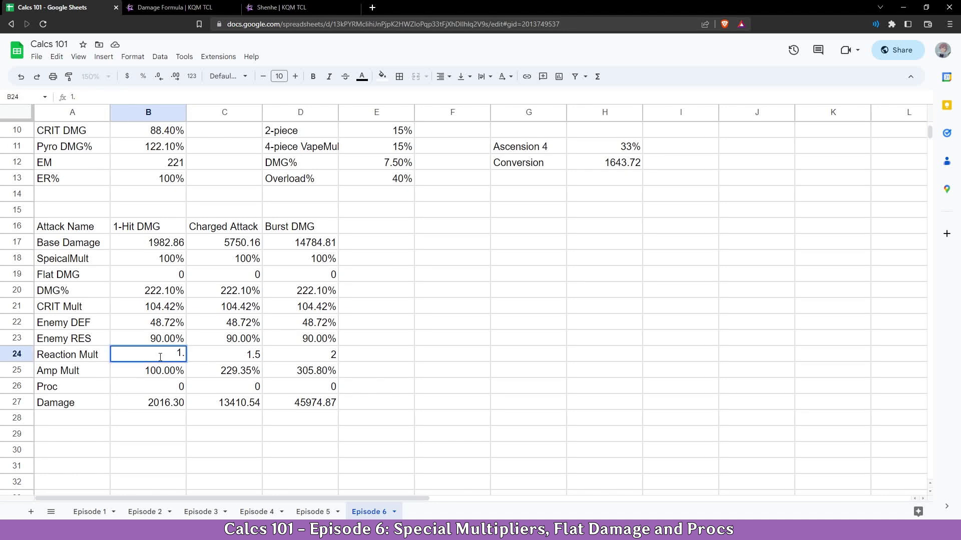
type("5")
key("Return")
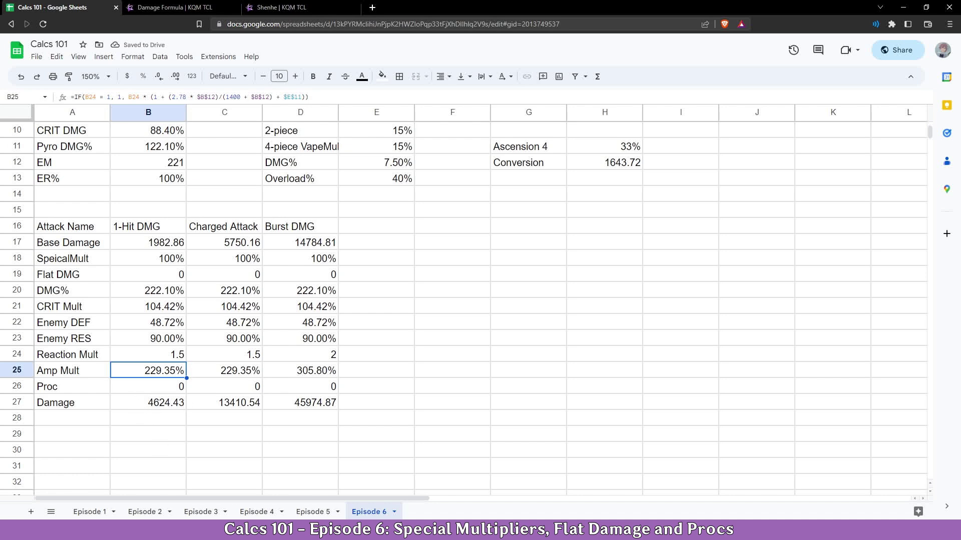
Step: Link the 1-Hit DMG attack's Flat DMG cell B19 to the Spread Base Damage with =B44
left_click(170, 276)
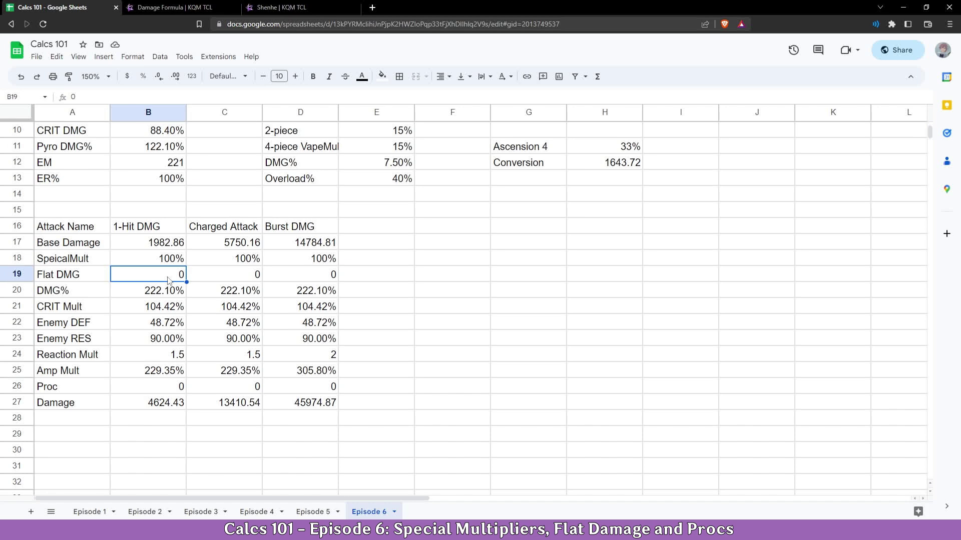
type("=")
scroll(122, 325, "down", 5)
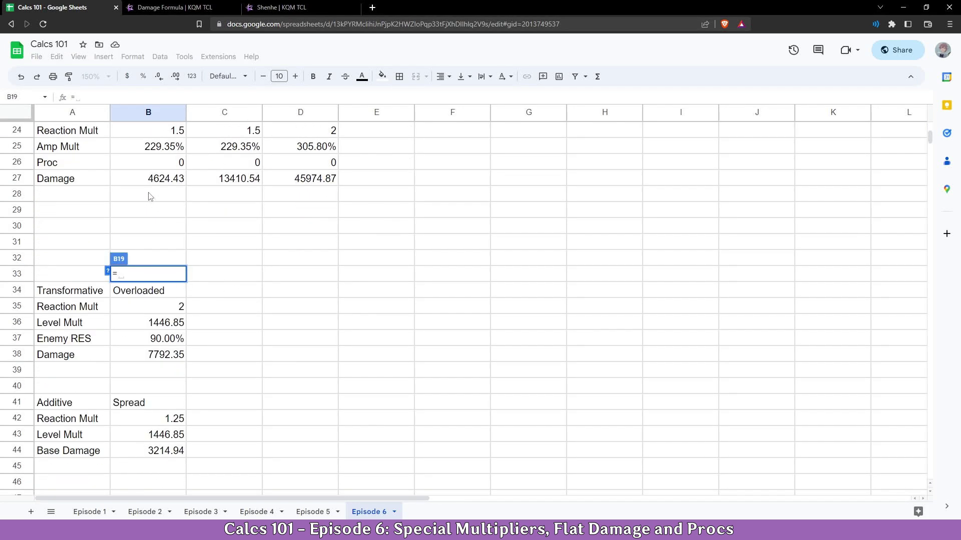
left_click(146, 422)
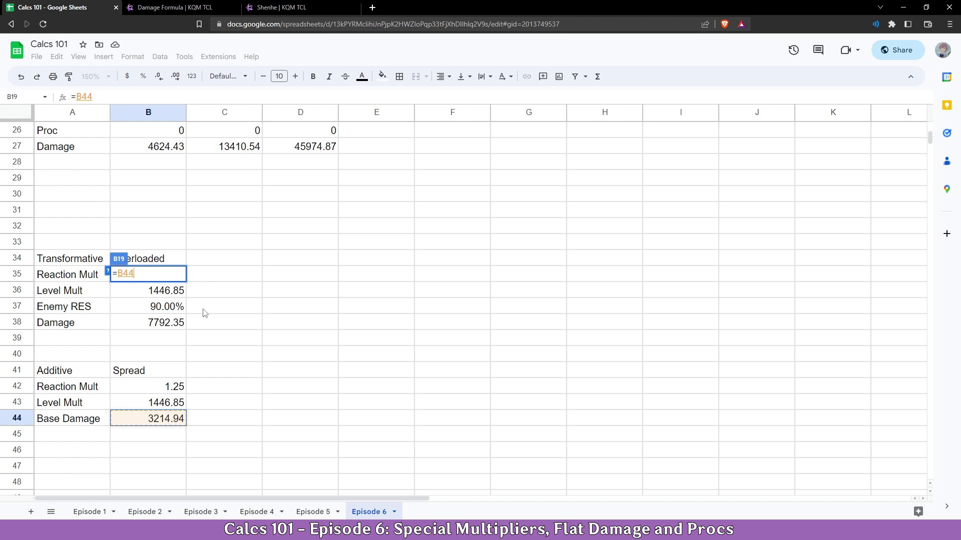
scroll(220, 280, "up", 4)
key("Return")
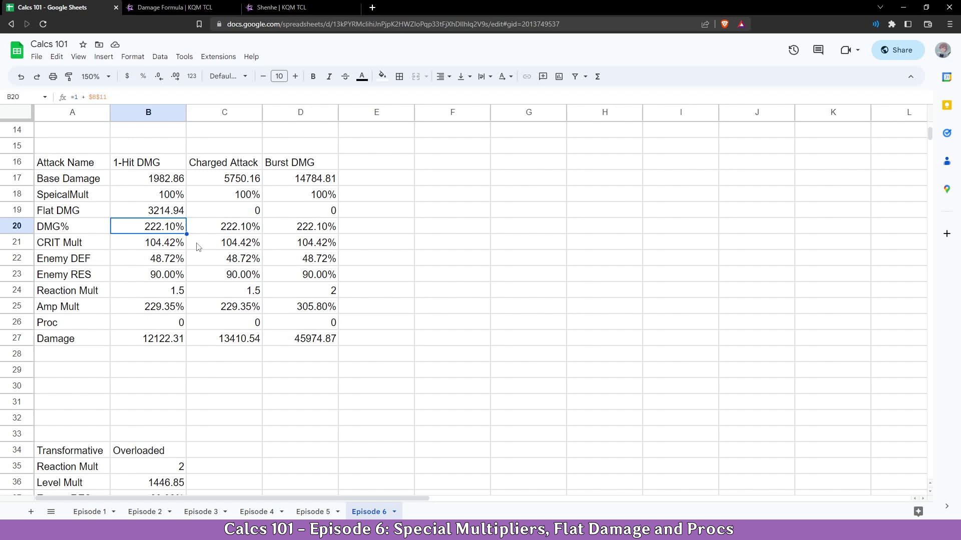
Step: Set the 1-Hit DMG attack's special multiplier in B18 to 156%
left_click(159, 195)
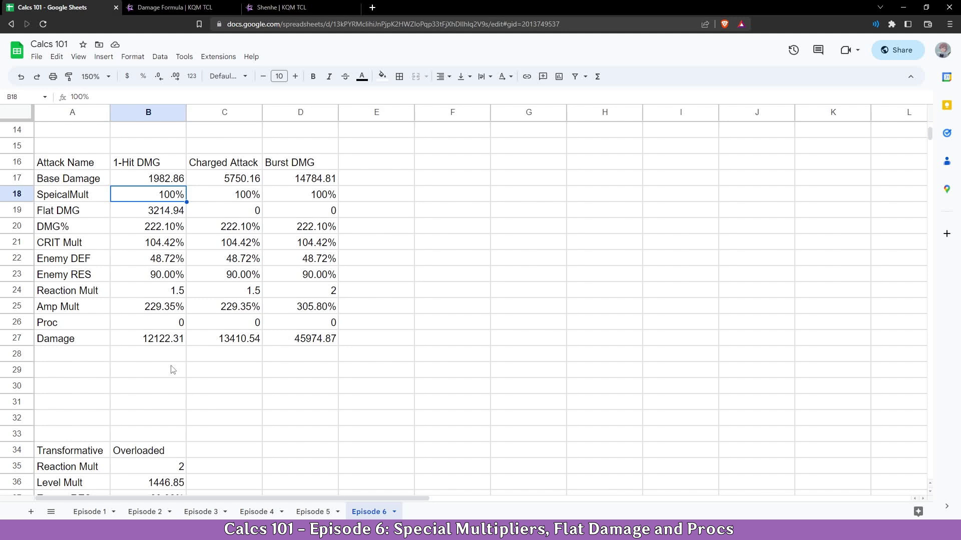
type("156")
key("Return")
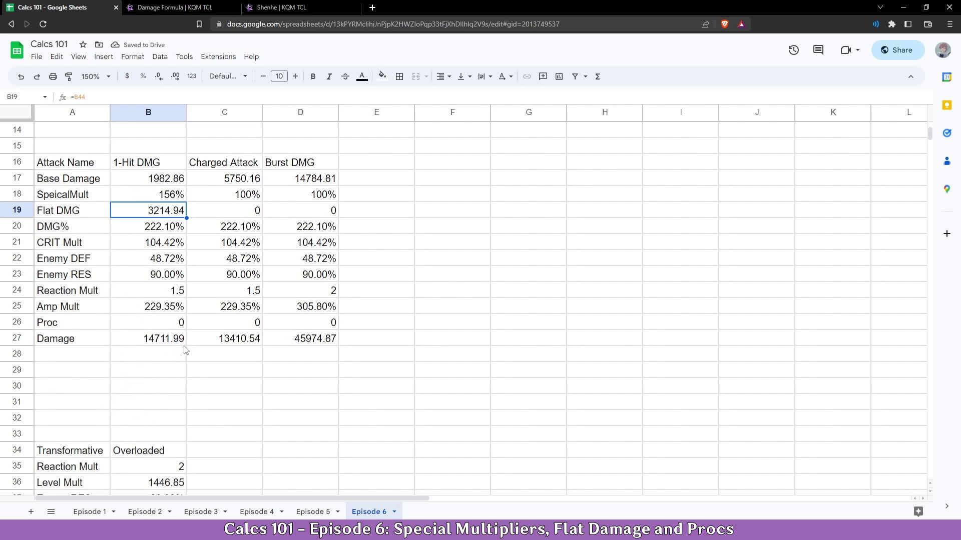
Step: Undo the 1-Hit DMG attack's last three edits: its special multiplier, flat damage link and reaction multiplier
key("ctrl+z")
key("ctrl+z")
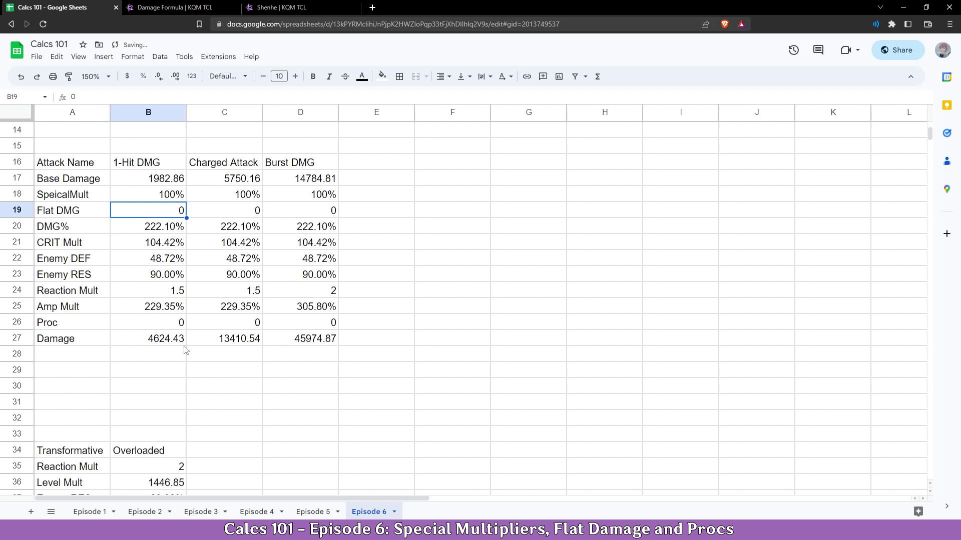
key("ctrl+z")
left_click(167, 359)
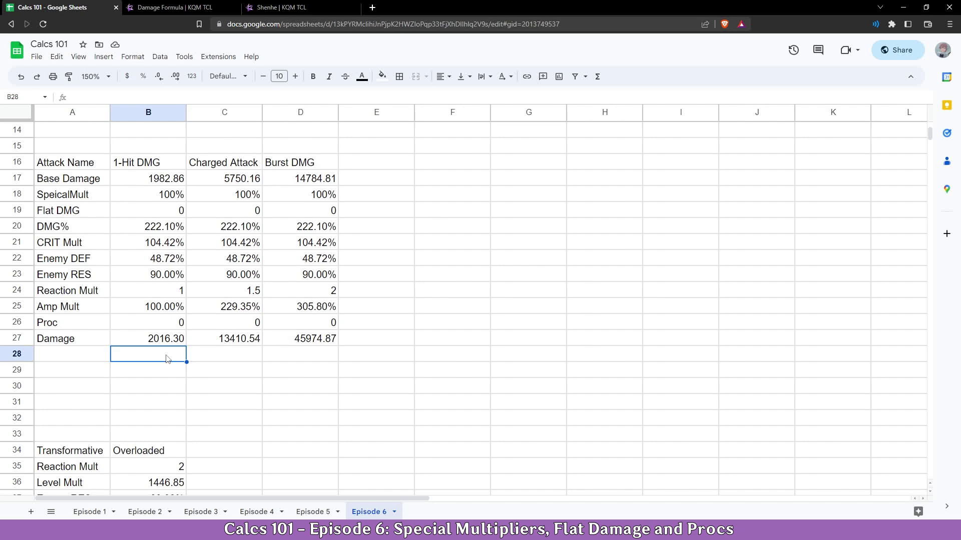
Step: Switch to the KQM Discord server and open the questions-pls-halp channel in its help section
type("discord.gg")
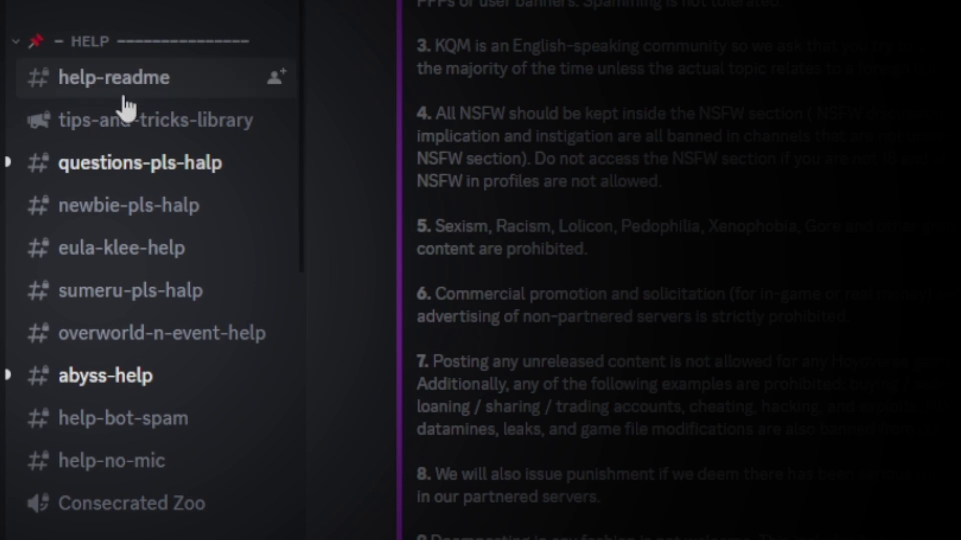
left_click(117, 170)
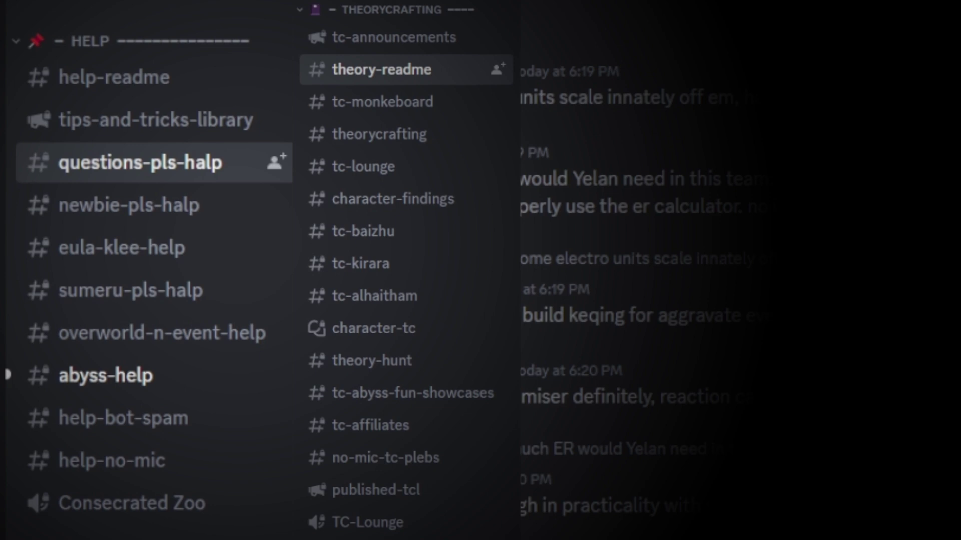
scroll(480, 270, "down", 4)
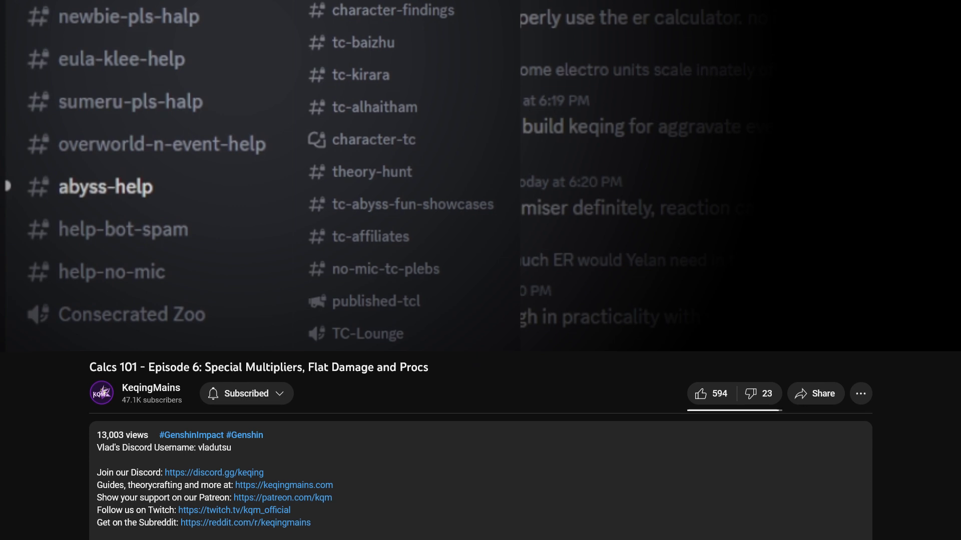